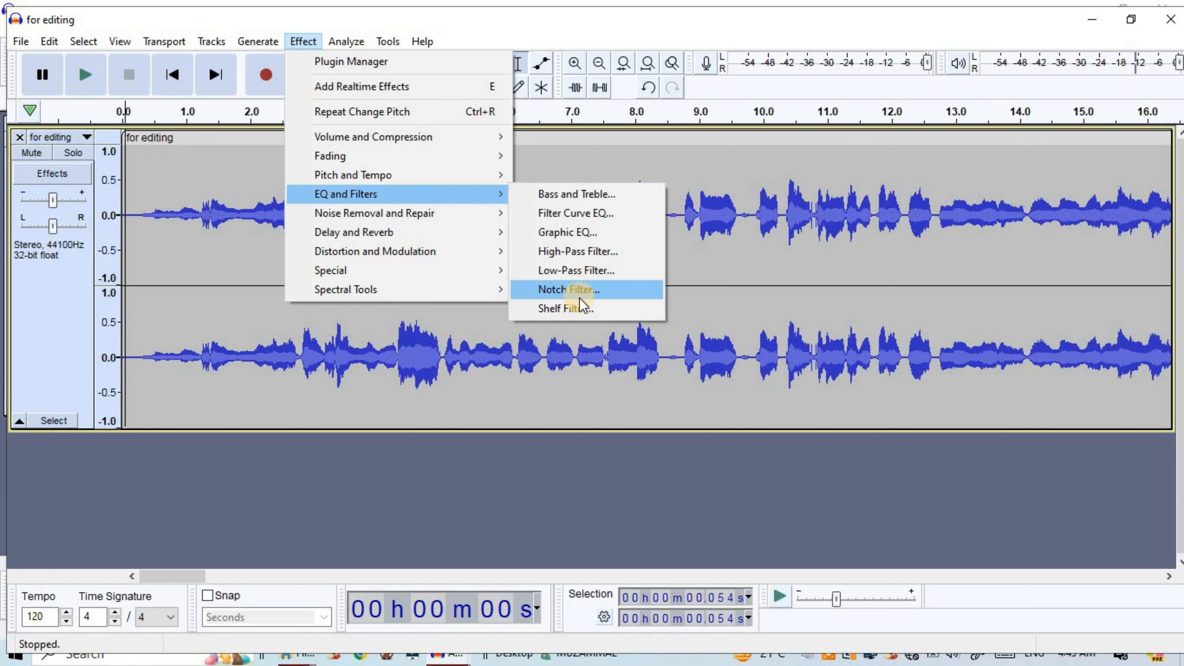
Select the entire "for editing" track and preview the Bass and Treble effect with its existing settings
click(222, 233)
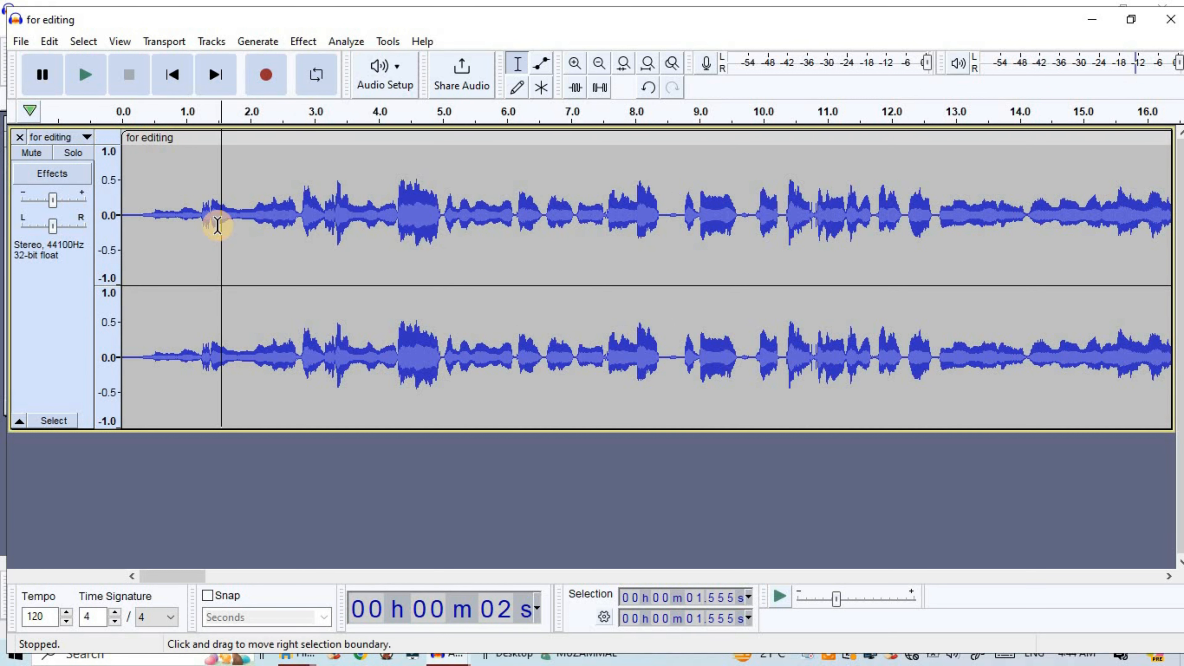
double_click(283, 251)
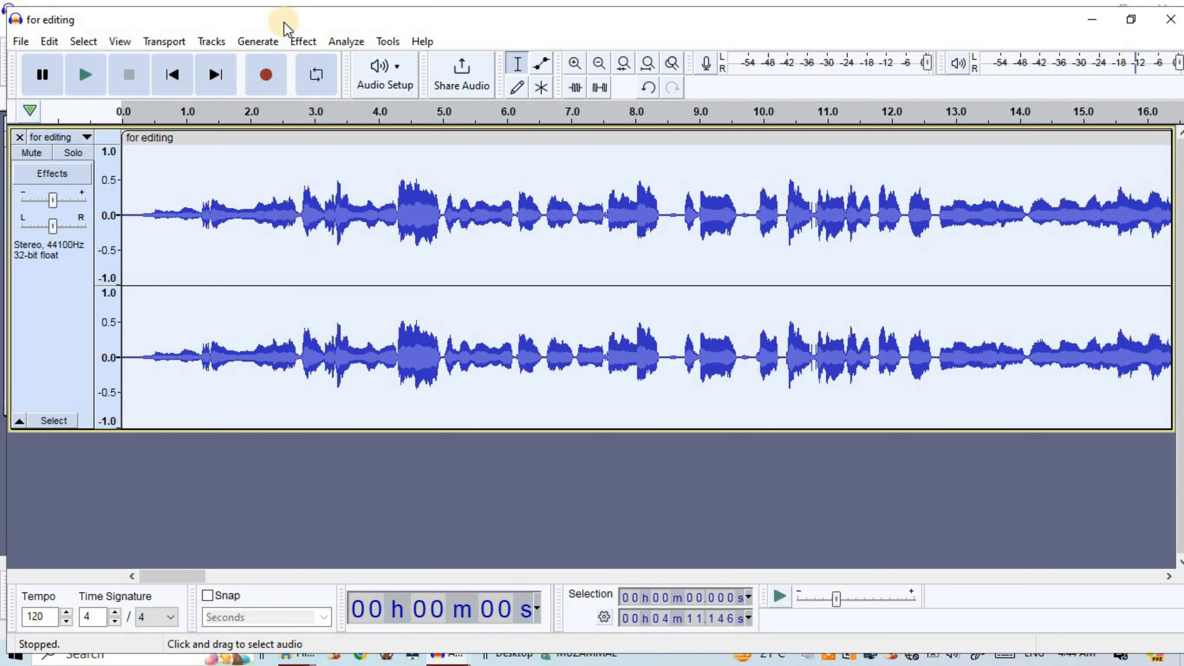
click(302, 42)
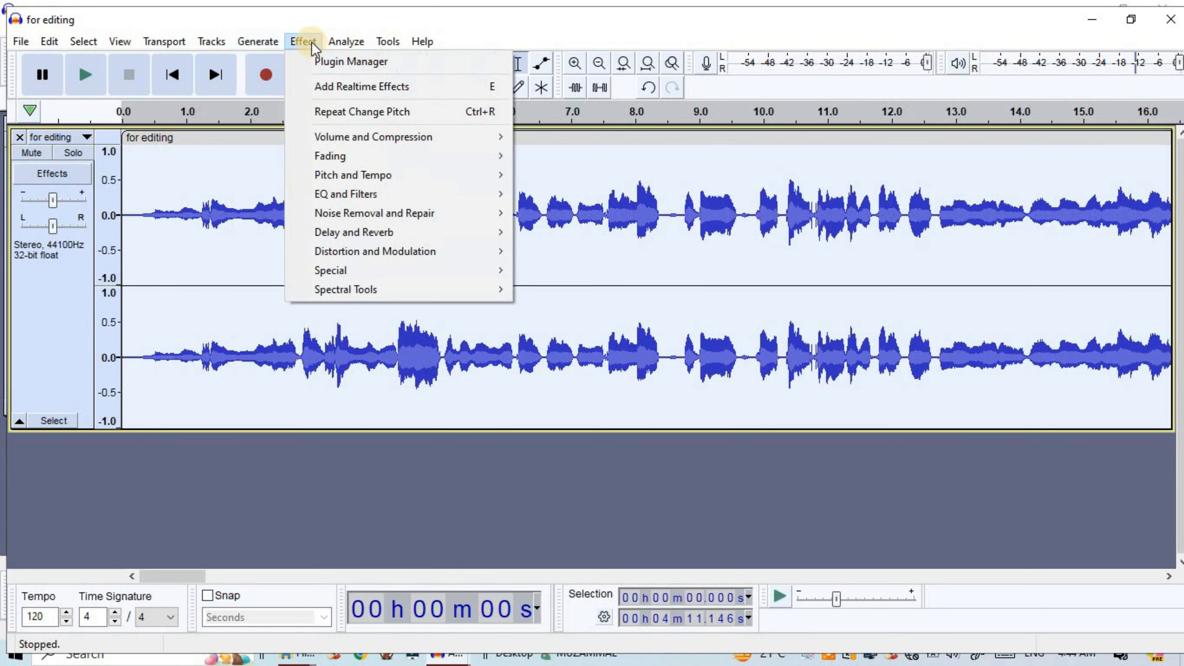
mouse_move(386, 192)
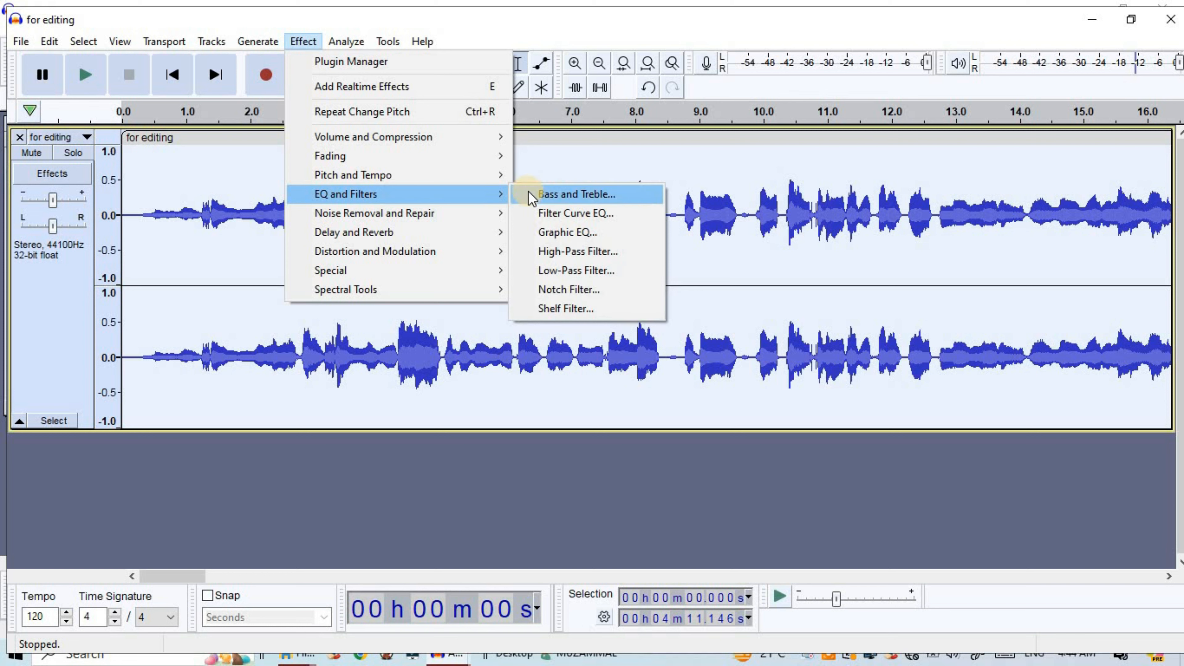
click(550, 201)
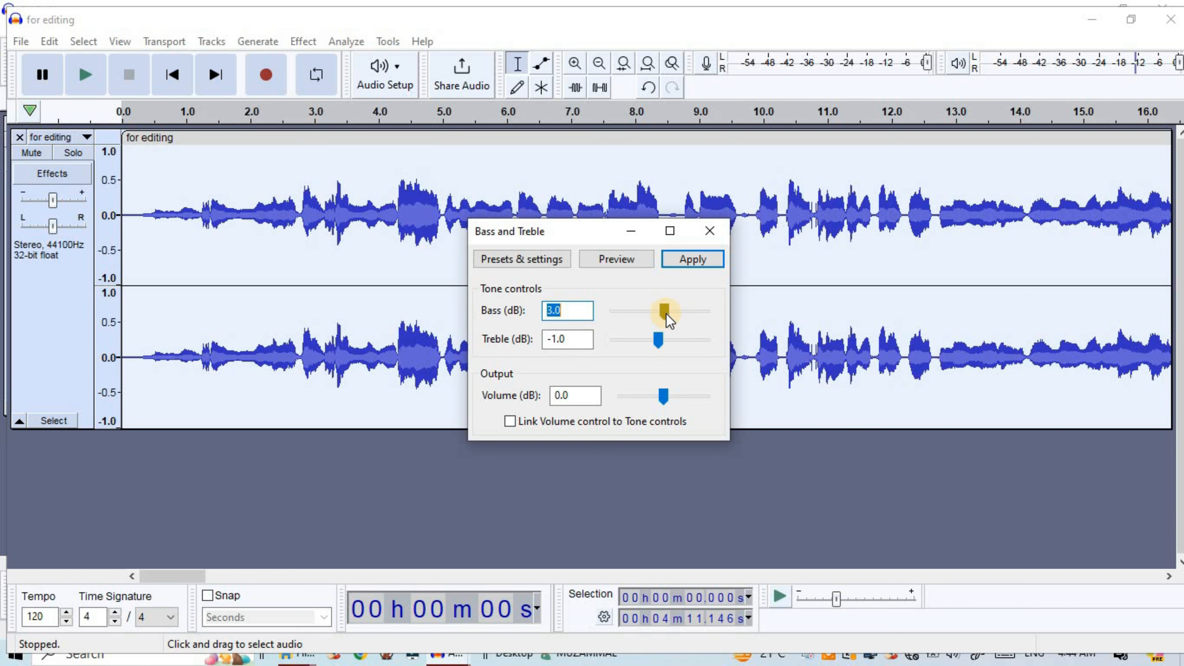
click(631, 261)
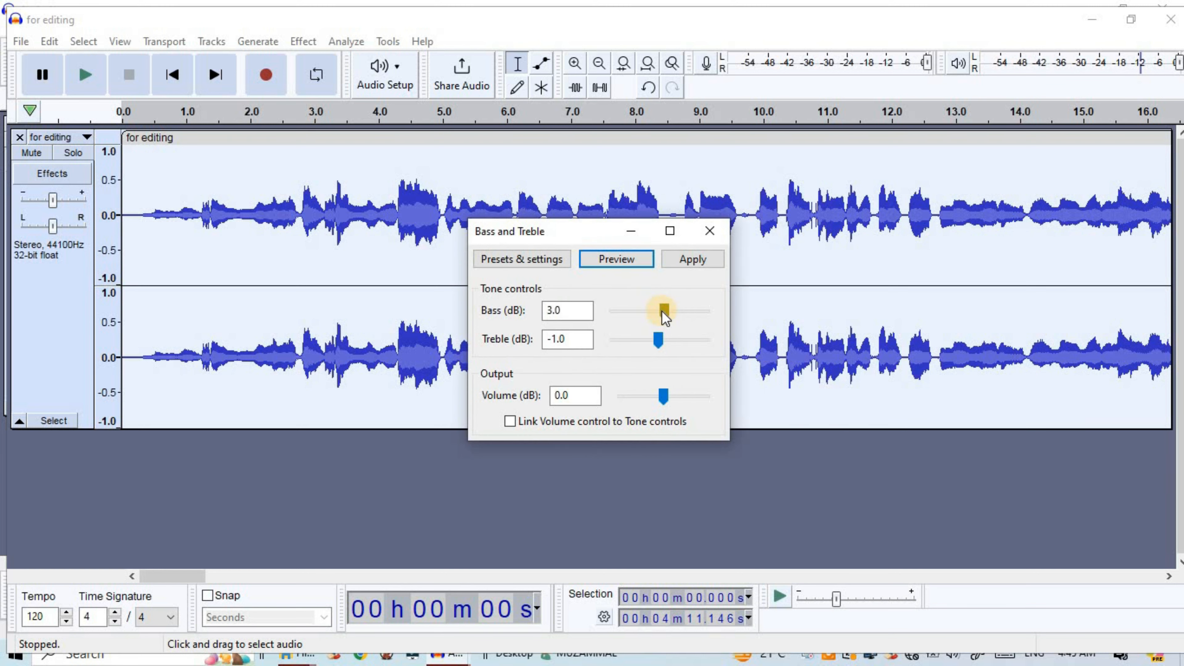
Raise the bass to 24 dB and the treble to 29 dB, previewing each change
drag(662, 312, 696, 311)
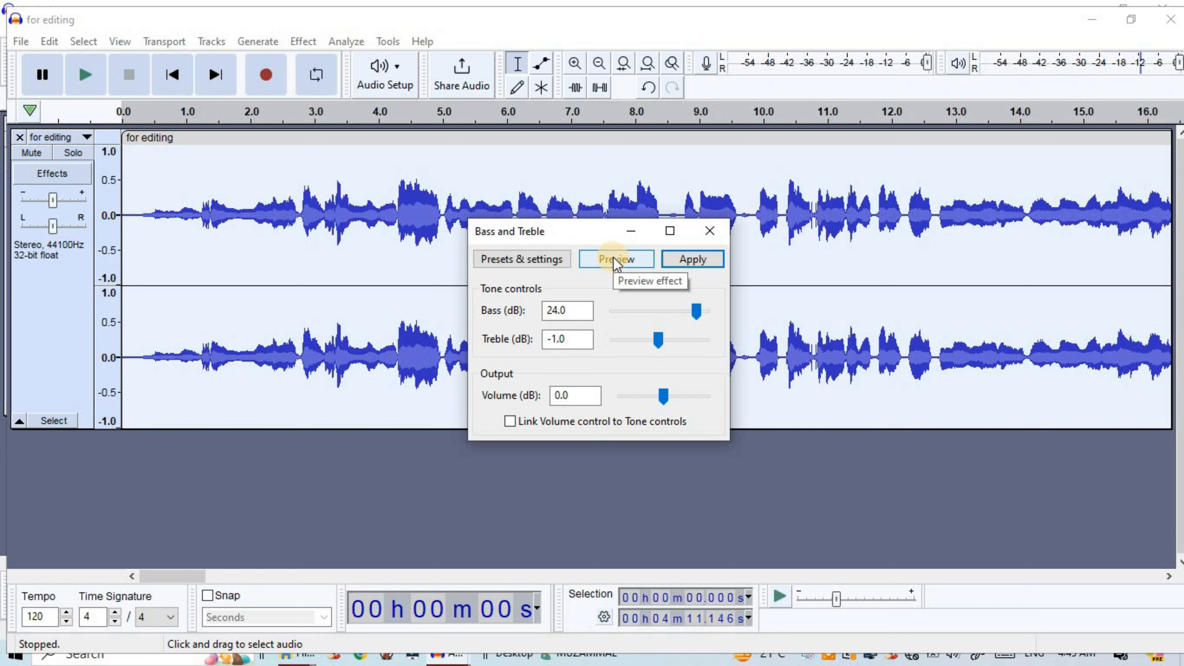
click(615, 261)
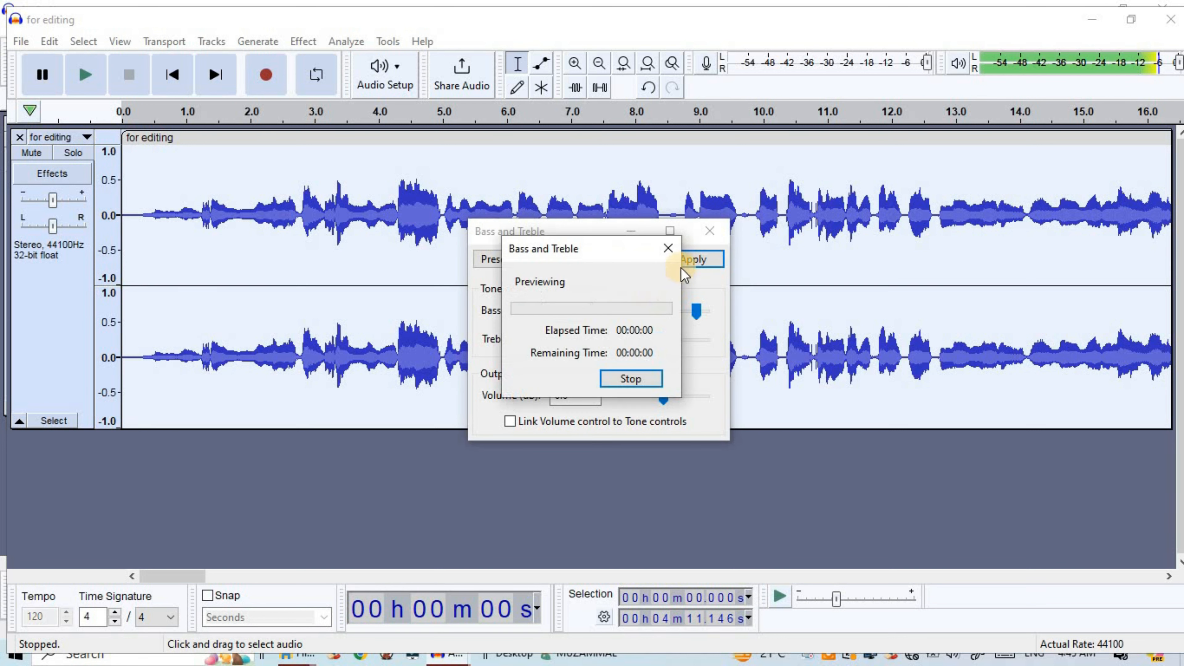
click(668, 250)
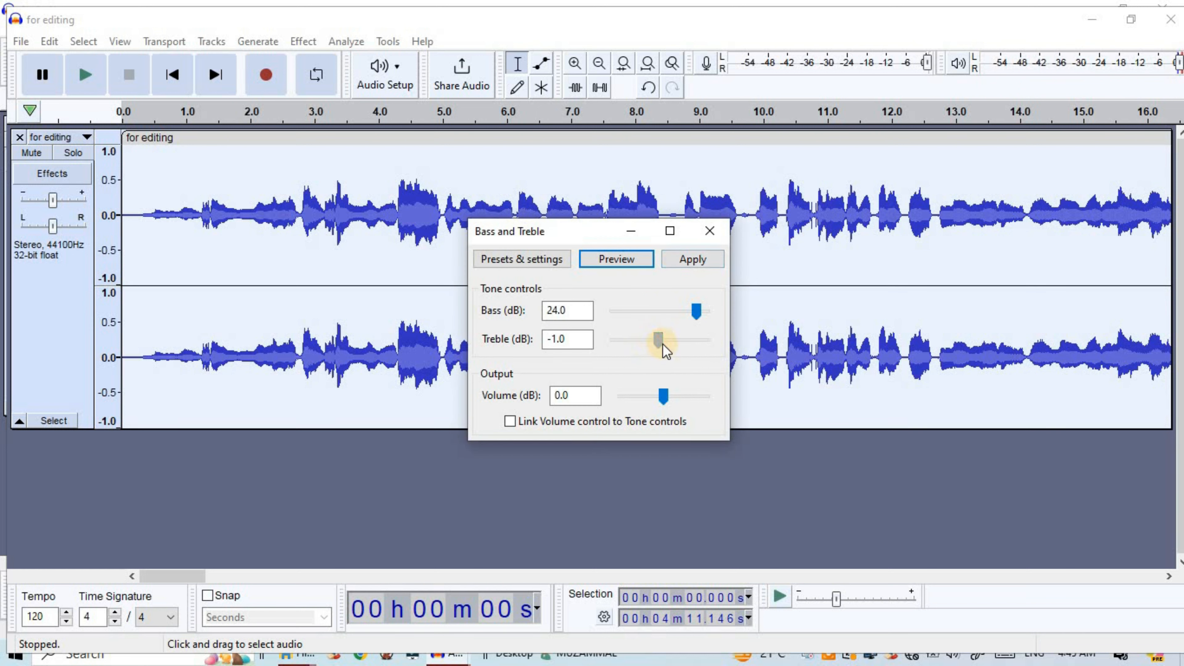
drag(662, 345, 703, 341)
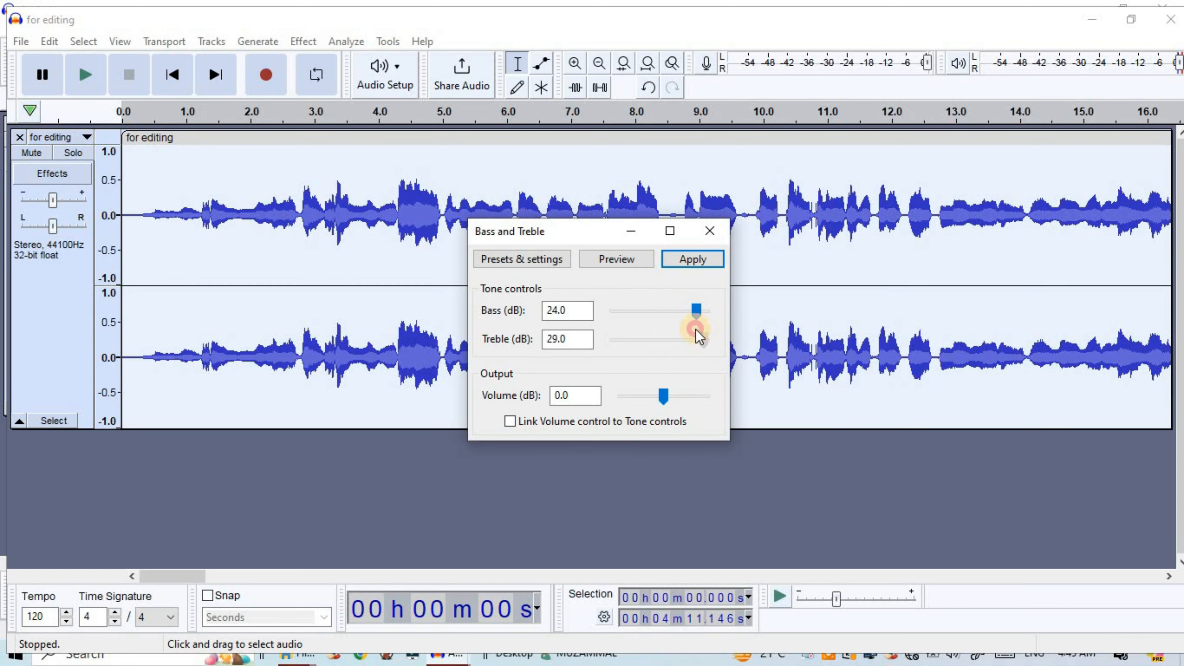
click(619, 261)
click(670, 251)
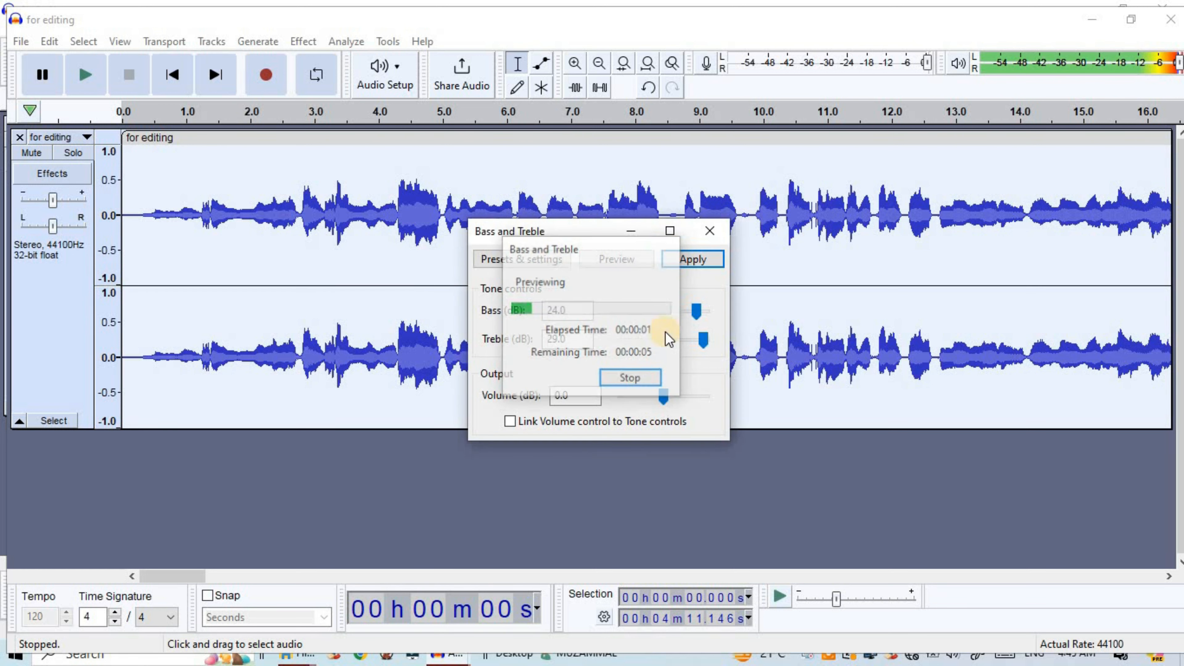
Return the treble to -1 dB, lower the bass, and preview the thinner tone
drag(667, 341, 658, 345)
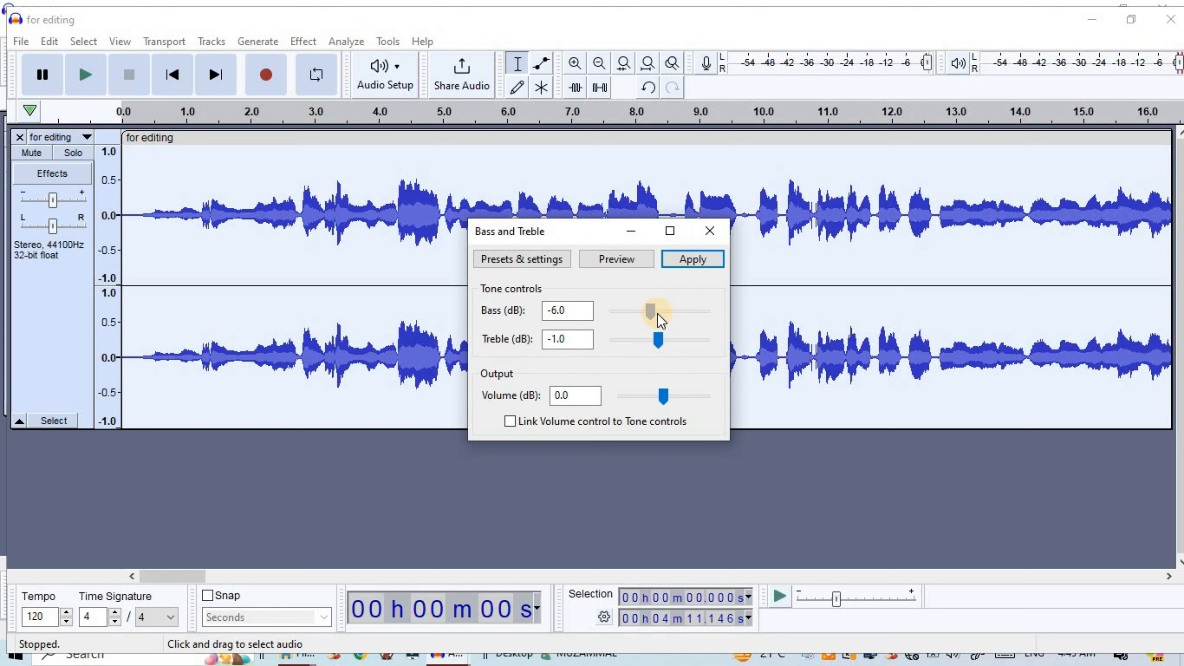
click(615, 262)
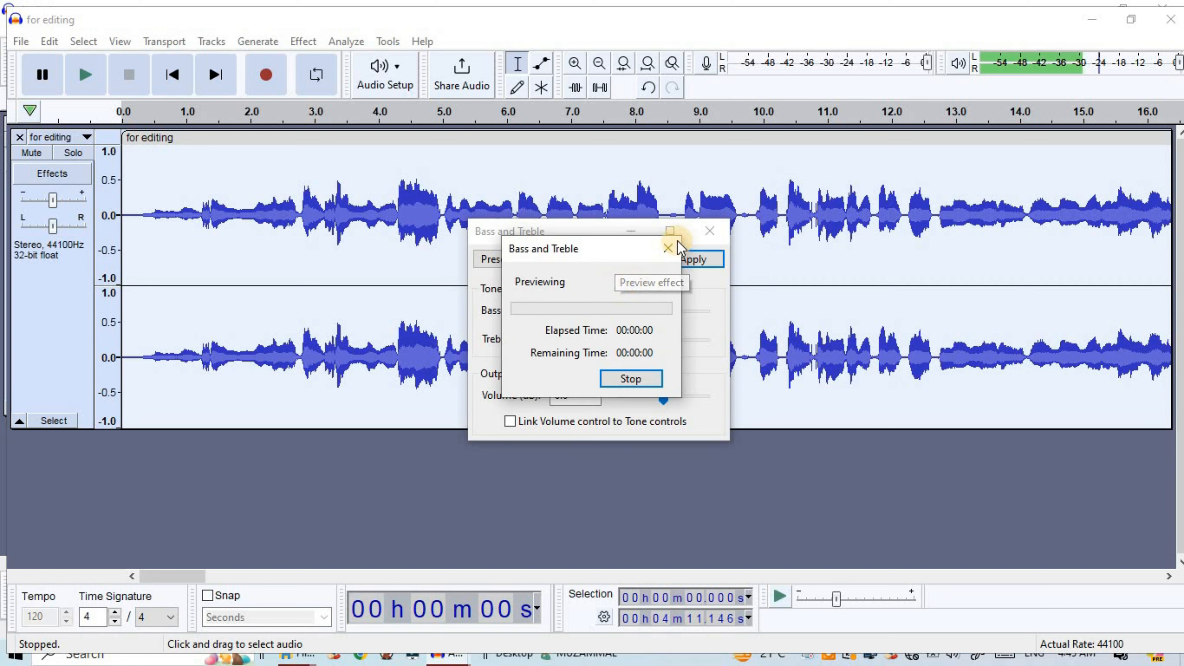
click(671, 250)
Set bass to 5 dB and treble to 0 dB, preview the result, and apply Bass and Treble
drag(656, 312, 661, 343)
click(627, 263)
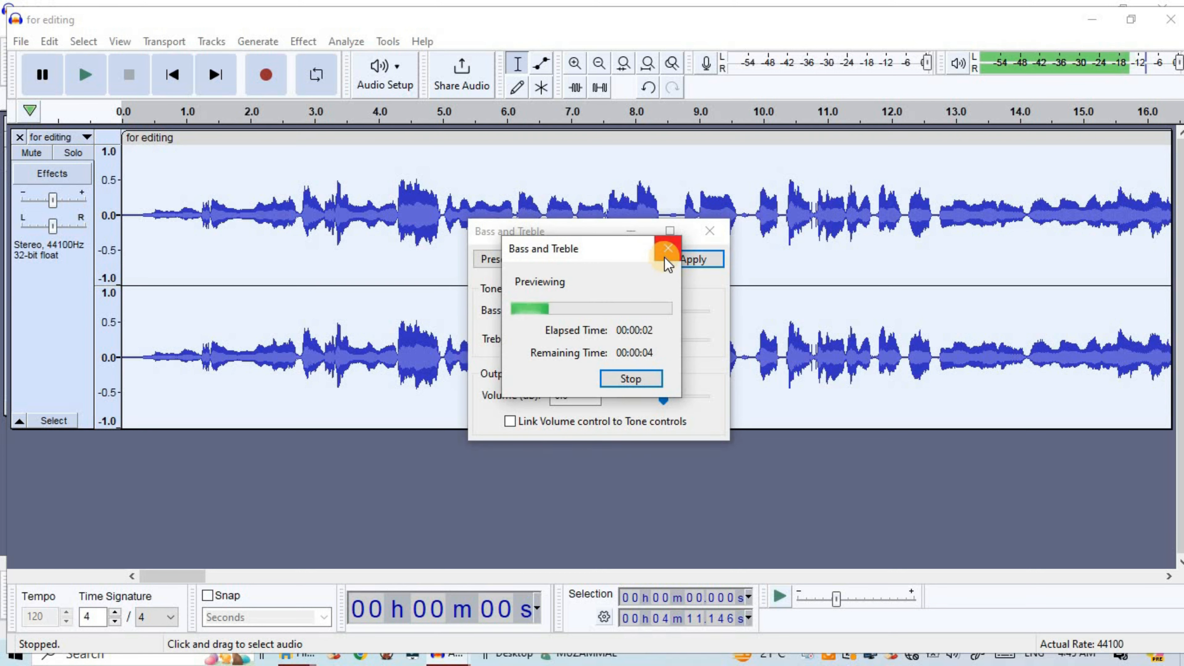
click(668, 249)
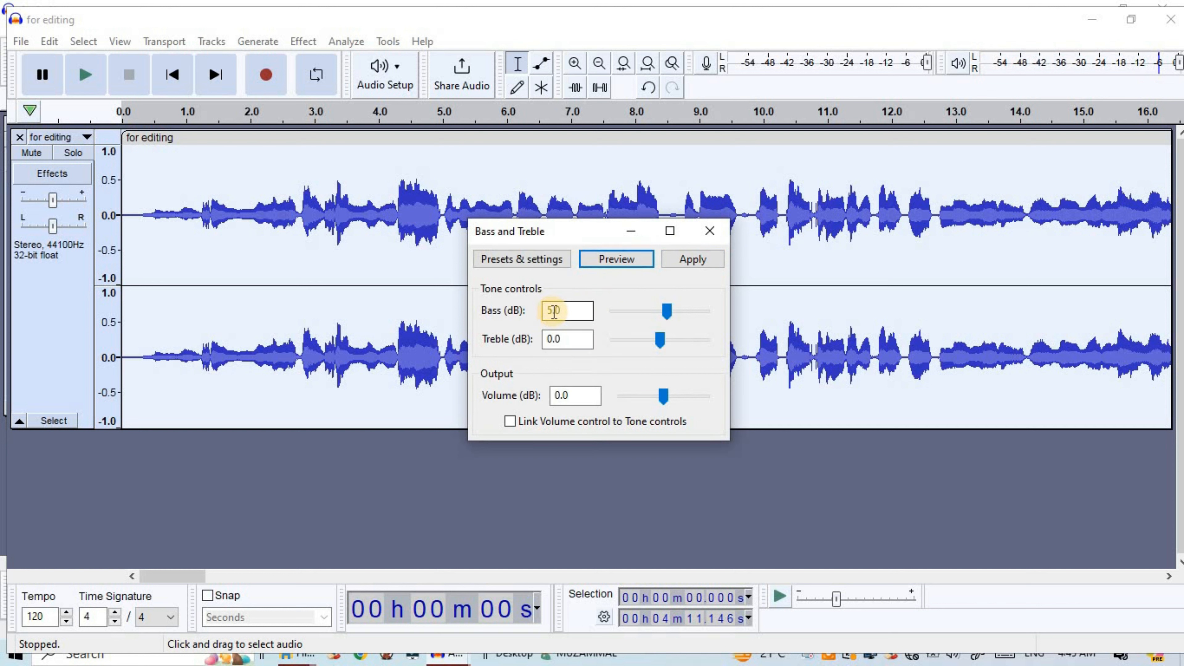
click(691, 262)
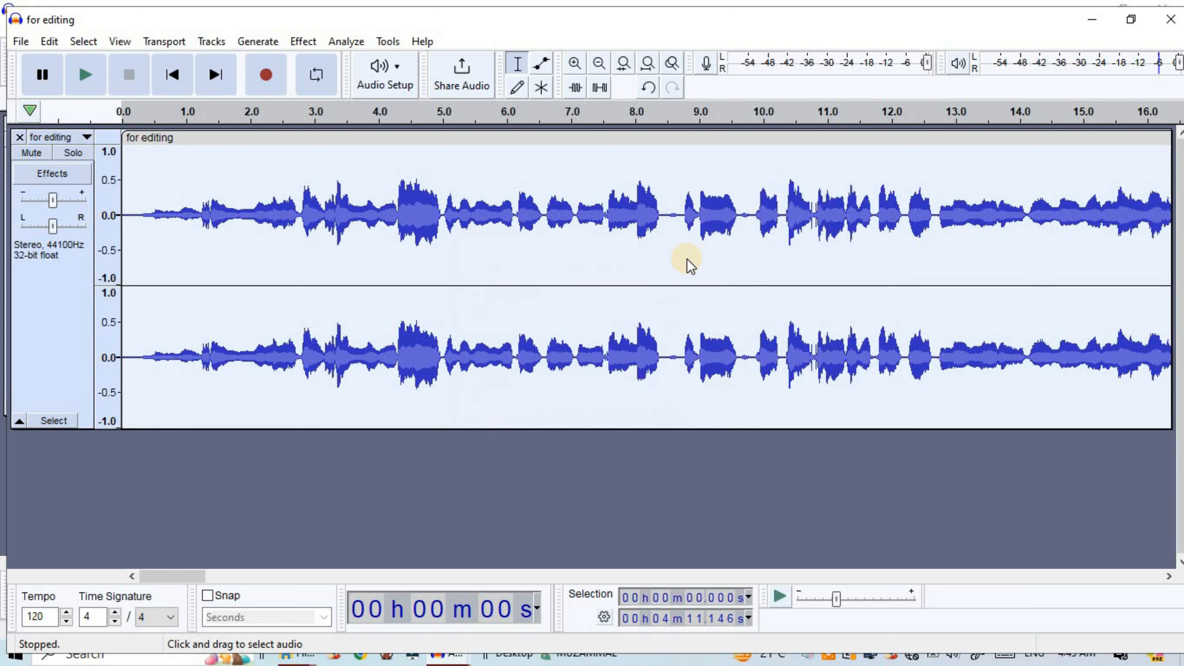
Play the processed track from the start and listen to the section from about 3.3 to 4.9 seconds
click(89, 80)
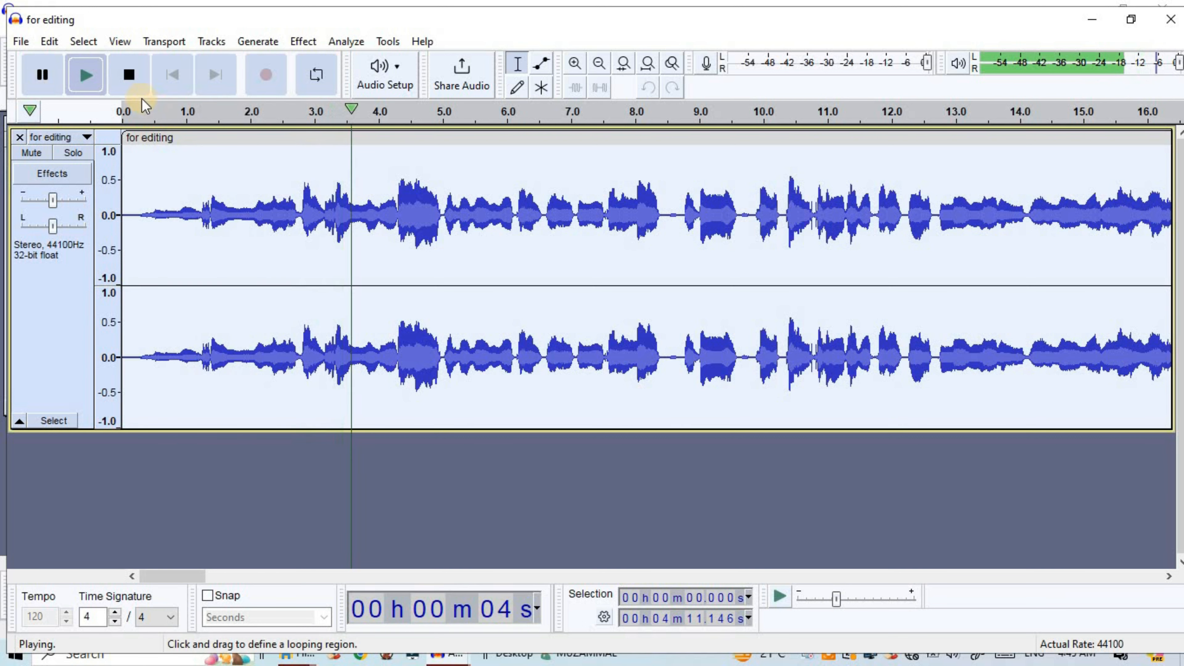
click(129, 74)
drag(350, 211, 335, 211)
drag(428, 229, 437, 230)
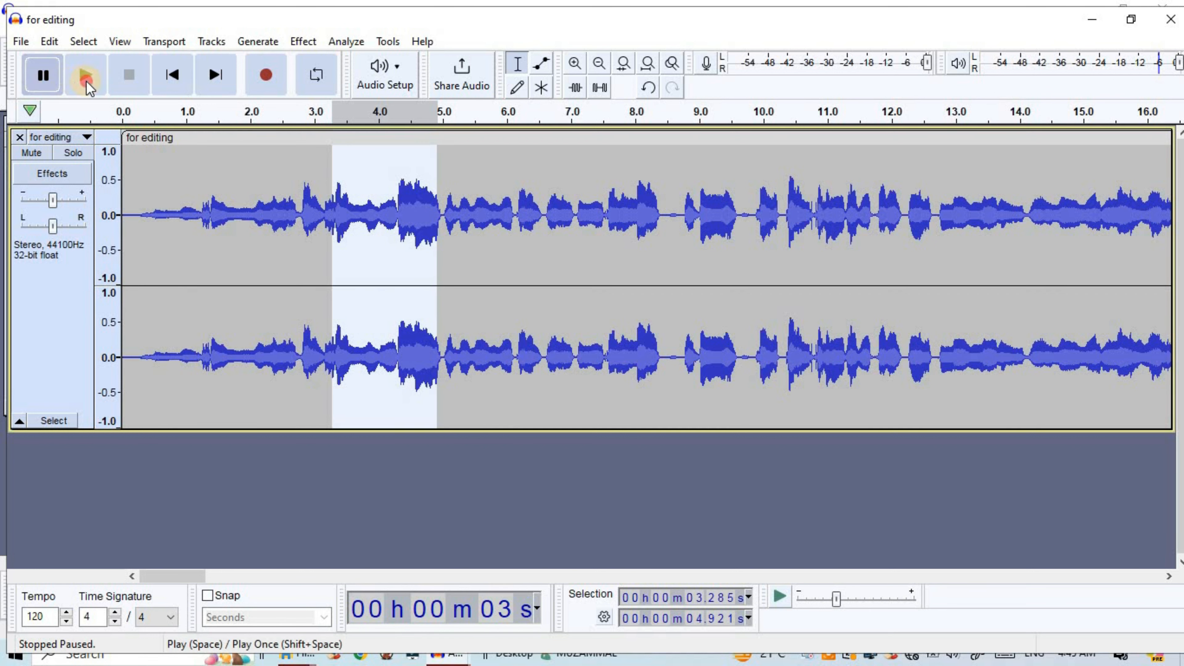
click(86, 77)
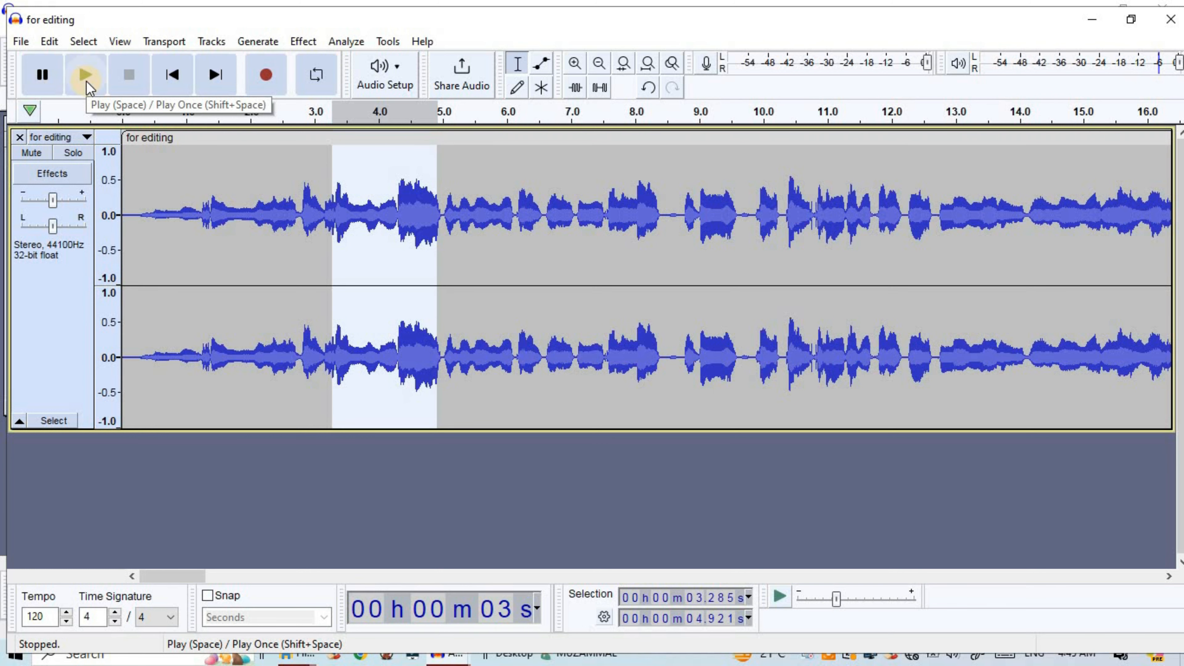
Undo the Bass and Treble effect to hear the original from about 3.4 seconds, and redo the effect
key(ctrl+z)
click(339, 206)
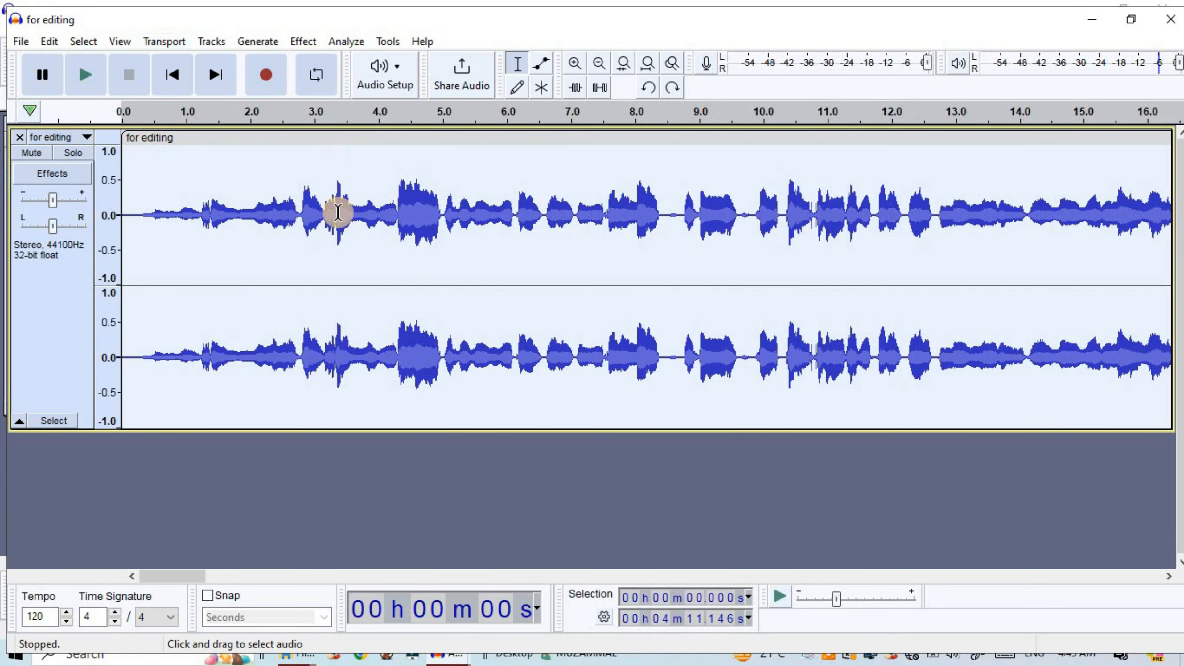
click(77, 76)
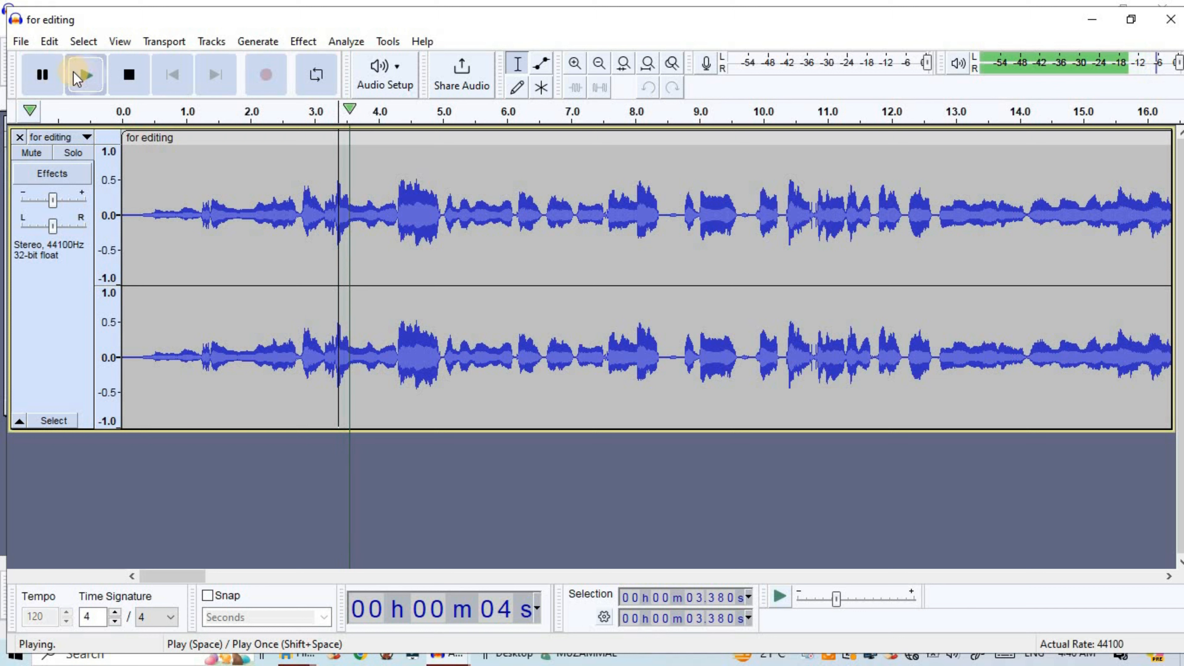
click(43, 75)
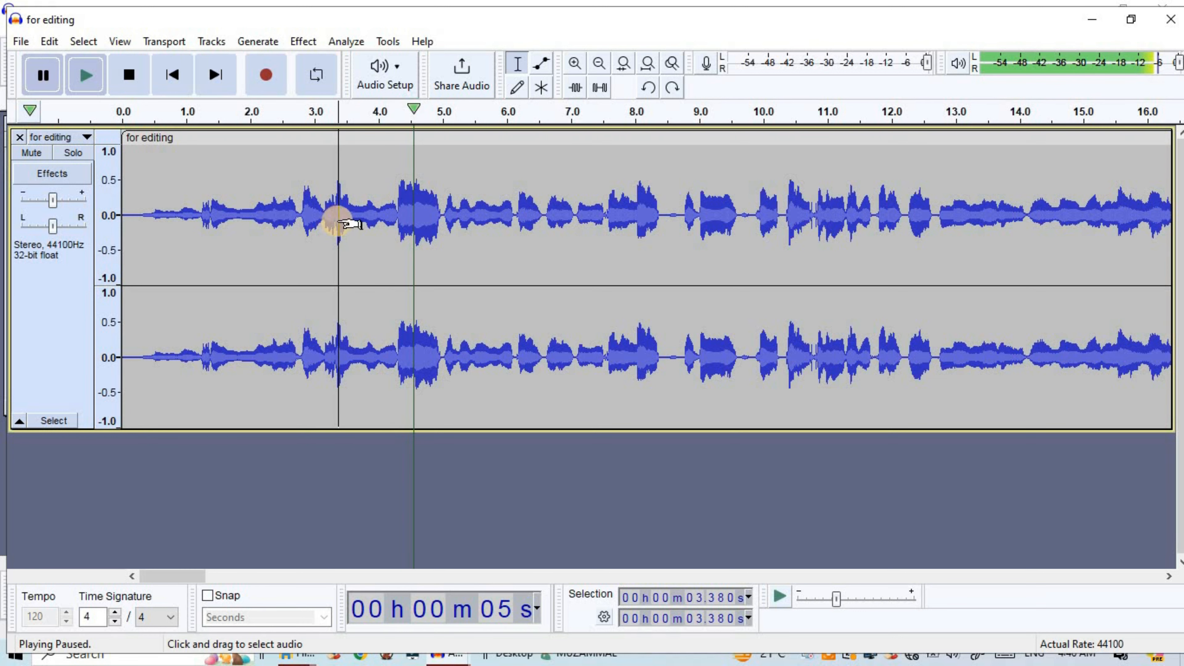
key(ctrl+y)
click(303, 220)
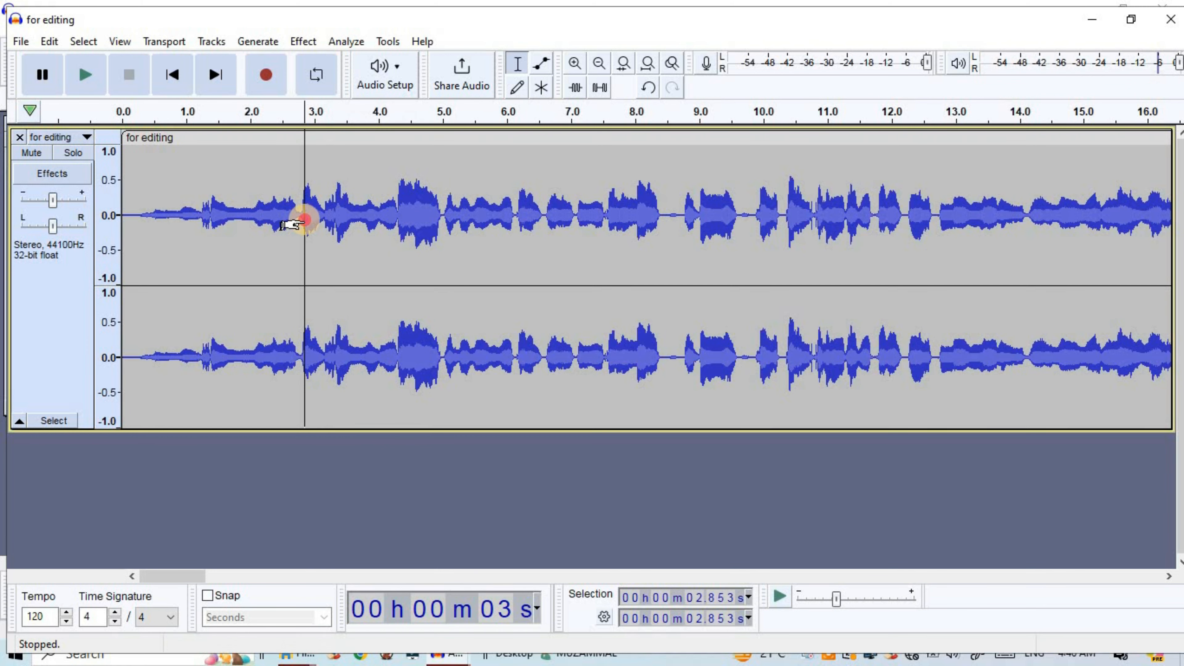
Select the entire track and open the Filter Curve EQ effect for it
click(303, 41)
click(247, 220)
key(ctrl+a)
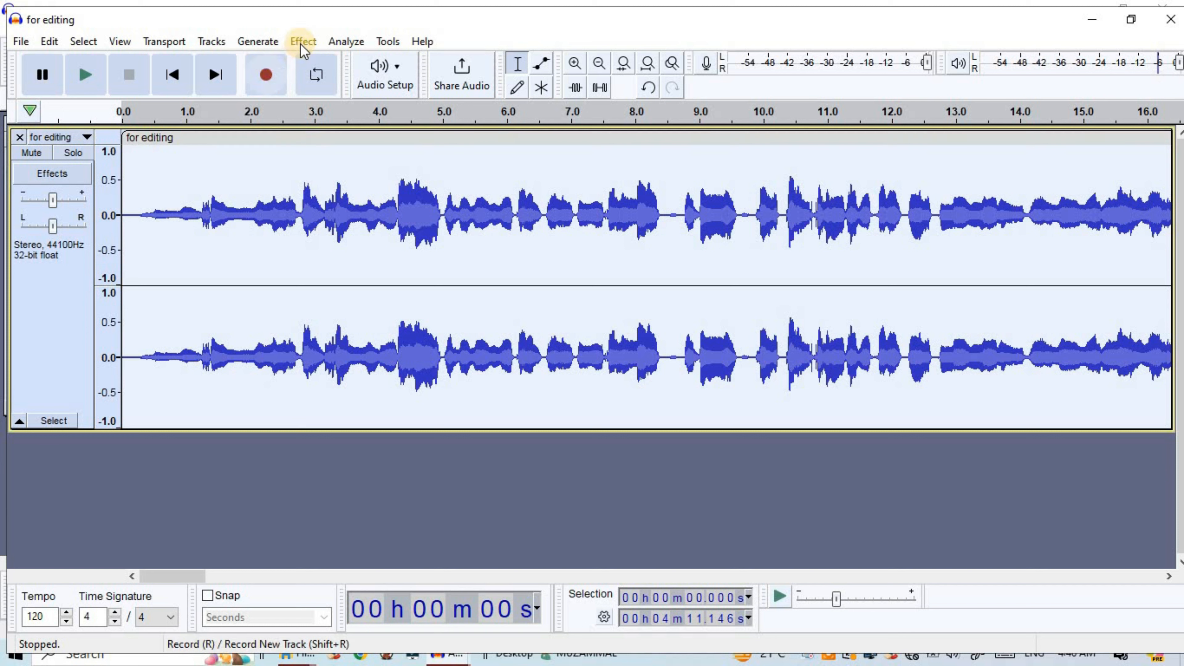
click(304, 41)
mouse_move(351, 193)
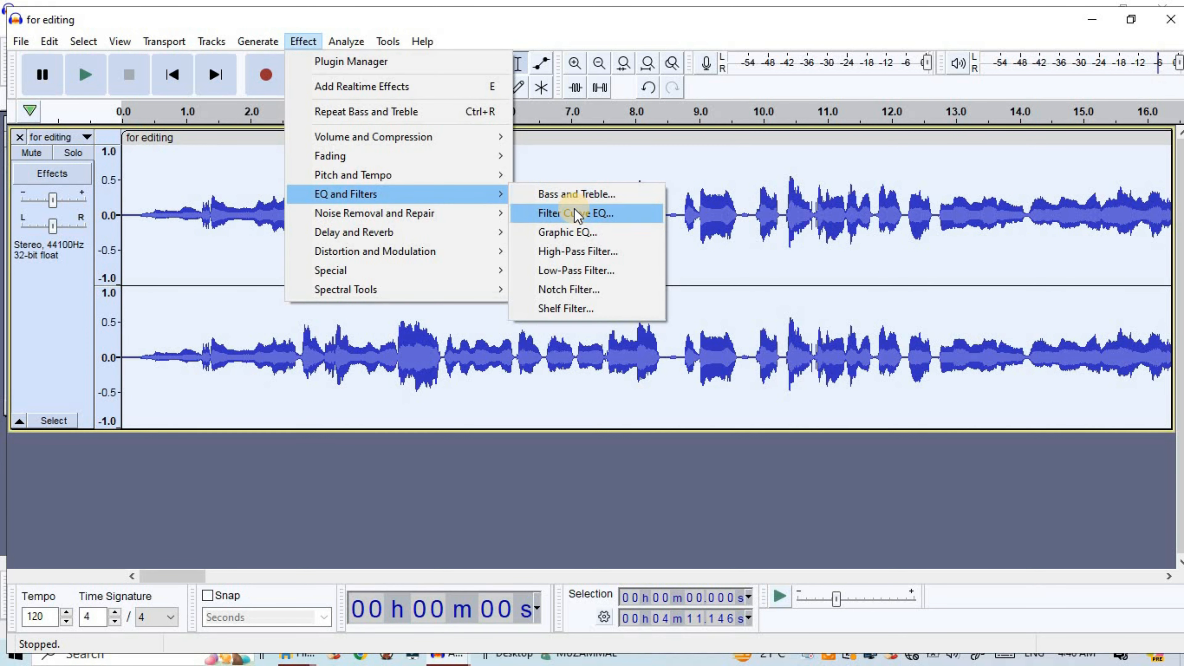
click(578, 218)
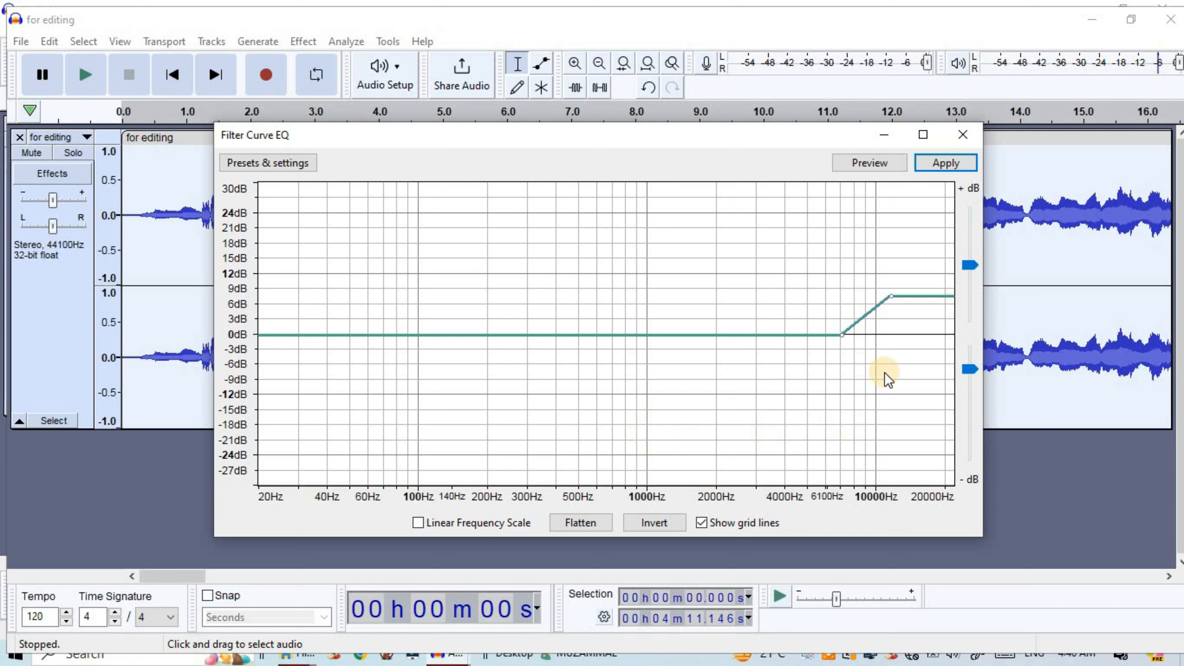
Load the Bass Boost factory preset into the filter curve
click(255, 164)
mouse_move(322, 254)
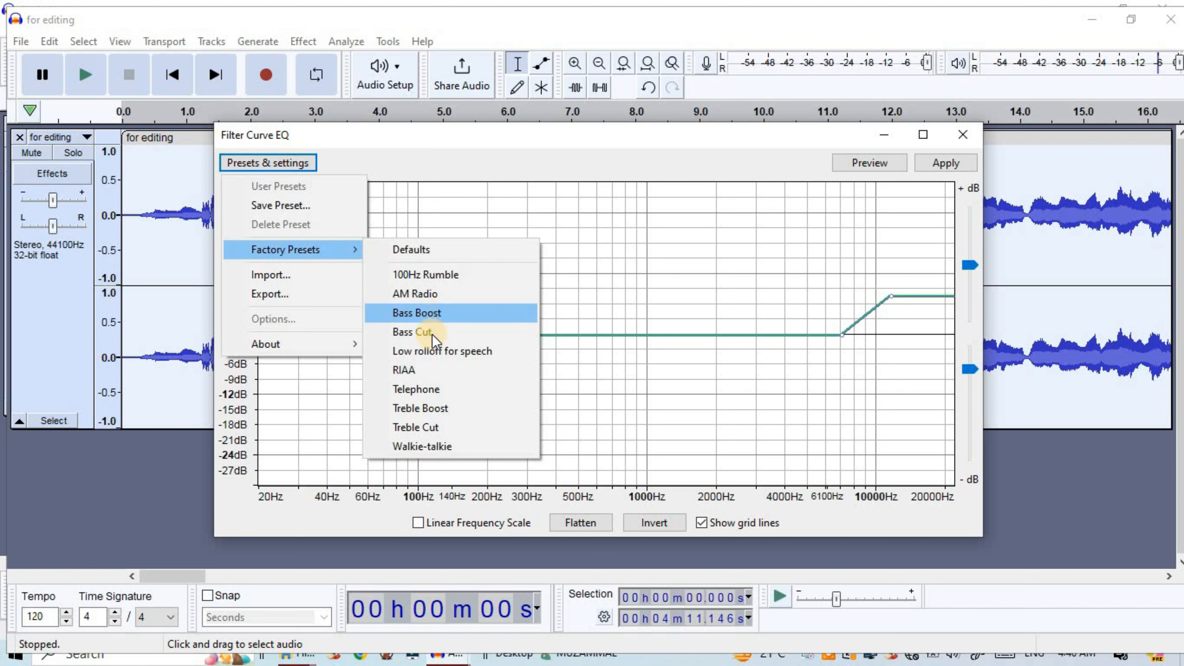
click(425, 316)
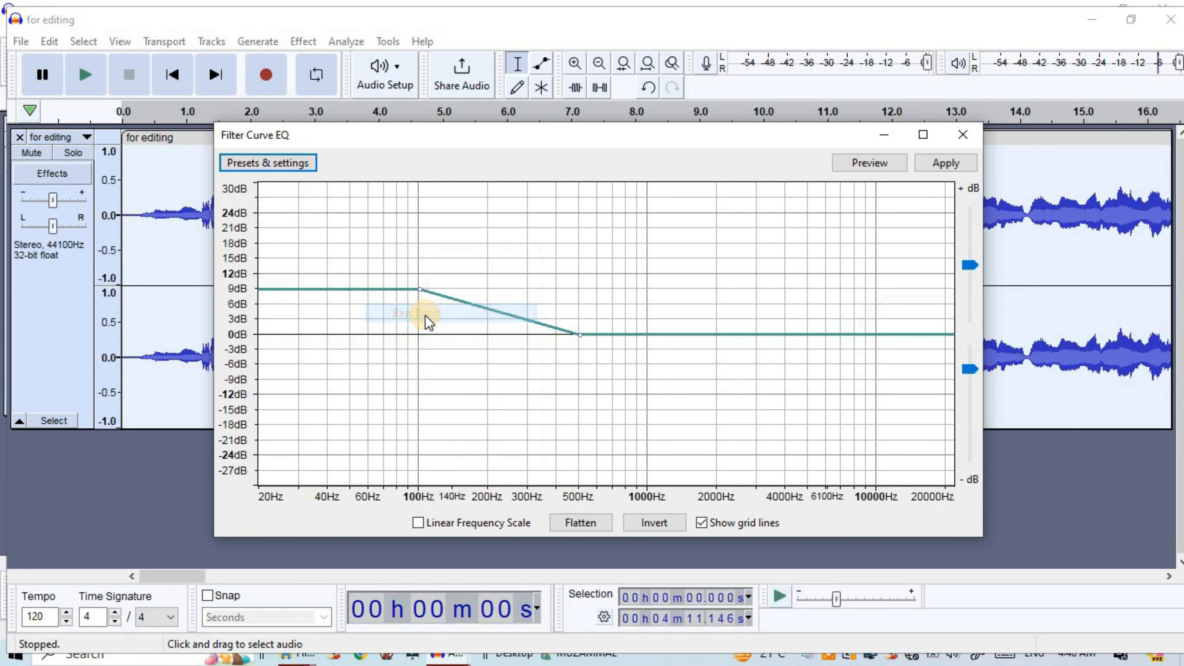
Reset the filter curve to the Defaults preset and raise it from 0 dB at about 8 kHz to about 6 dB above 12 kHz
click(273, 165)
click(424, 248)
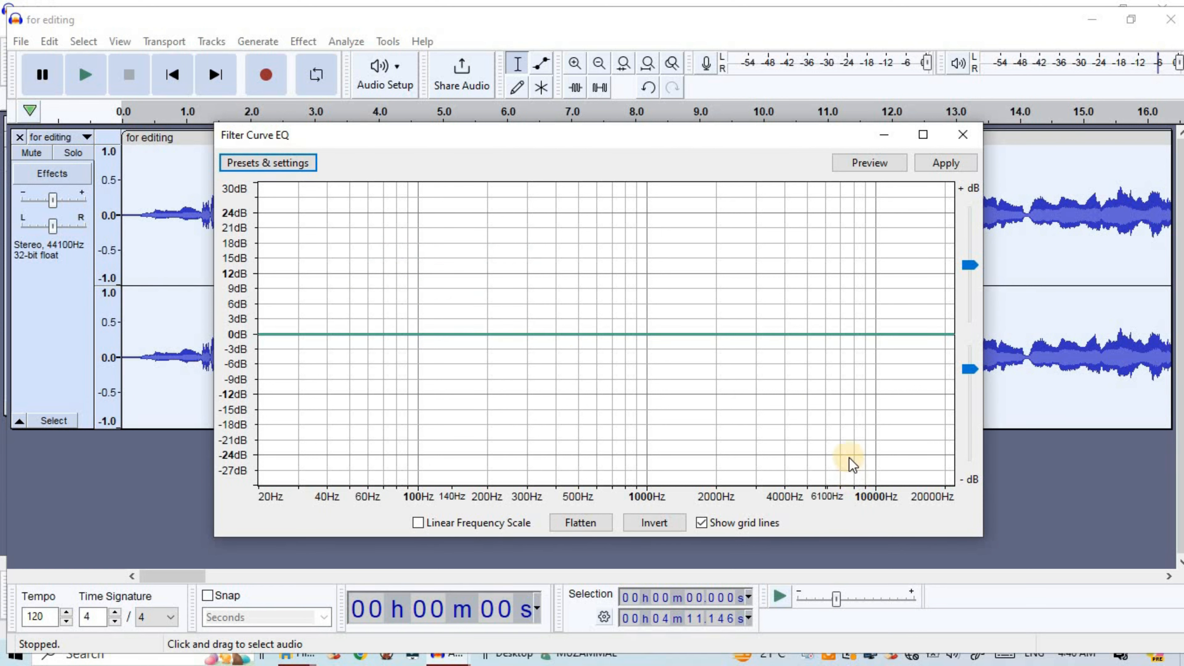
click(853, 334)
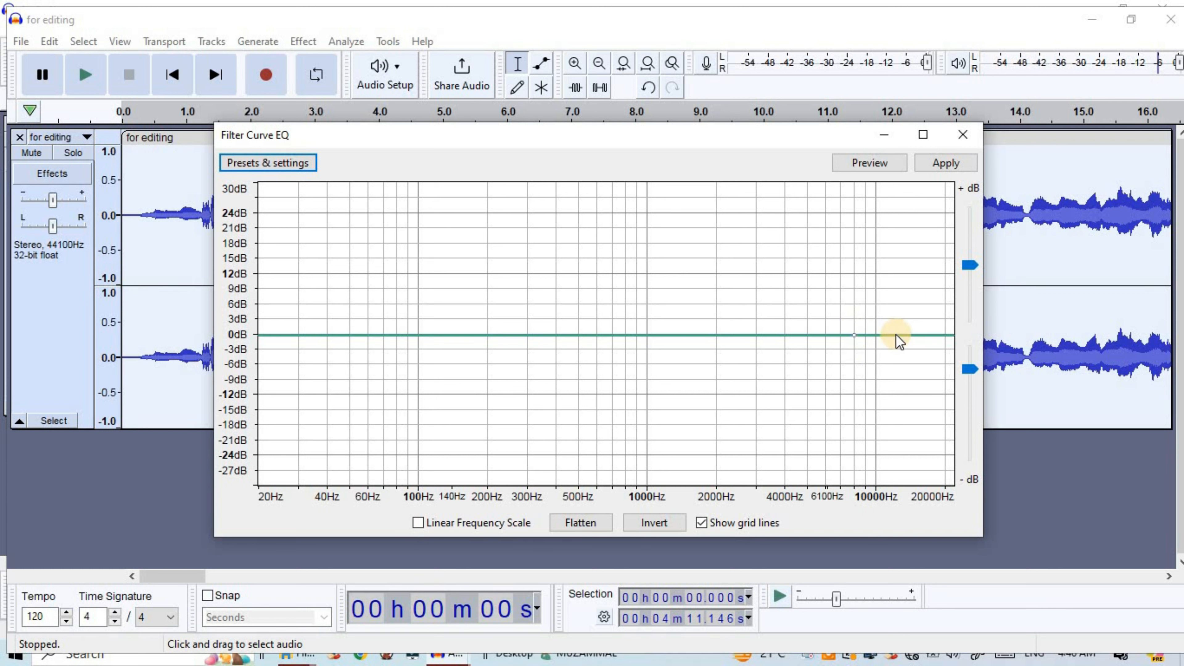
drag(892, 336, 897, 306)
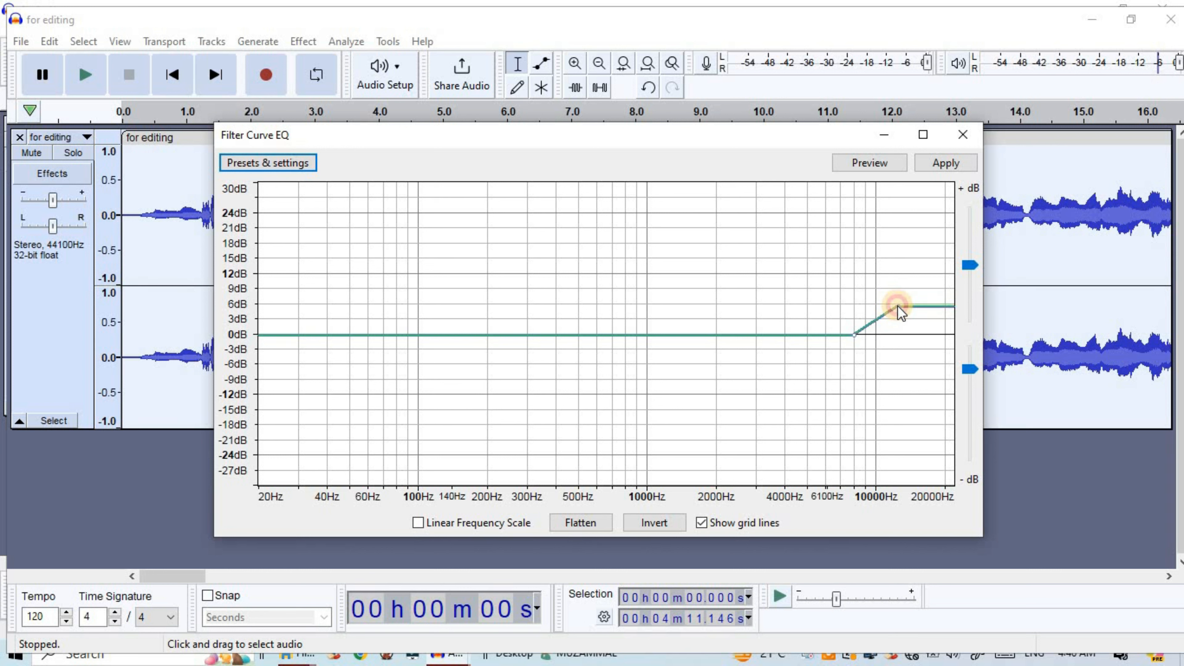
Preview the high-frequency boost and apply the Filter Curve EQ to the track
click(872, 163)
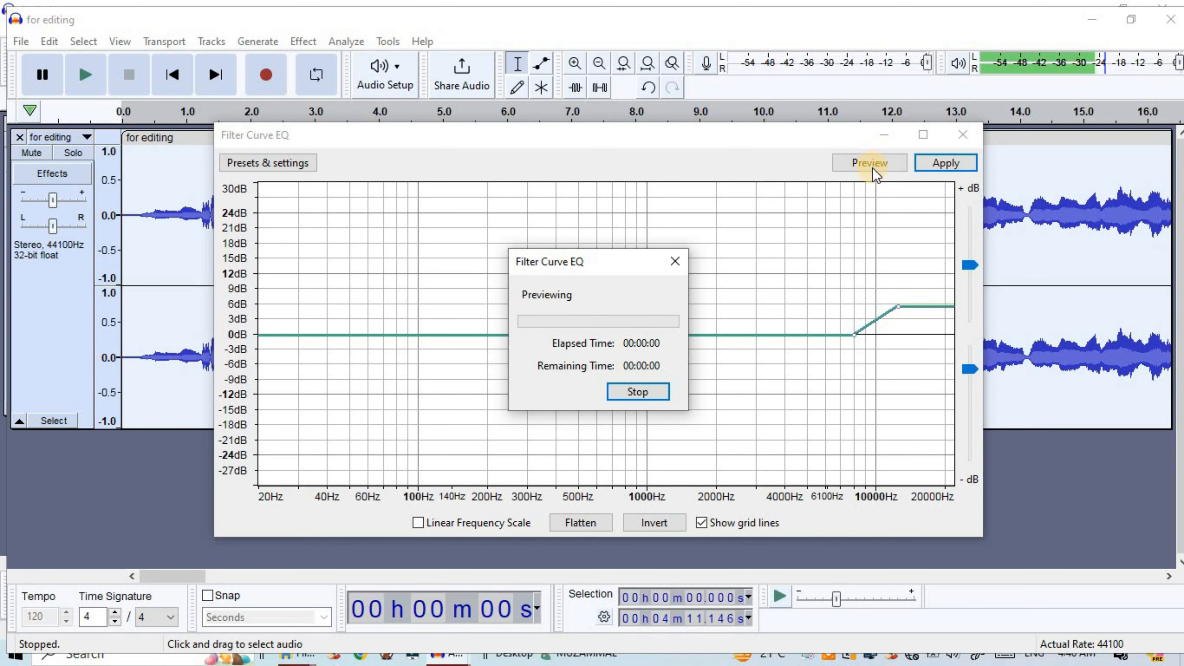
click(674, 261)
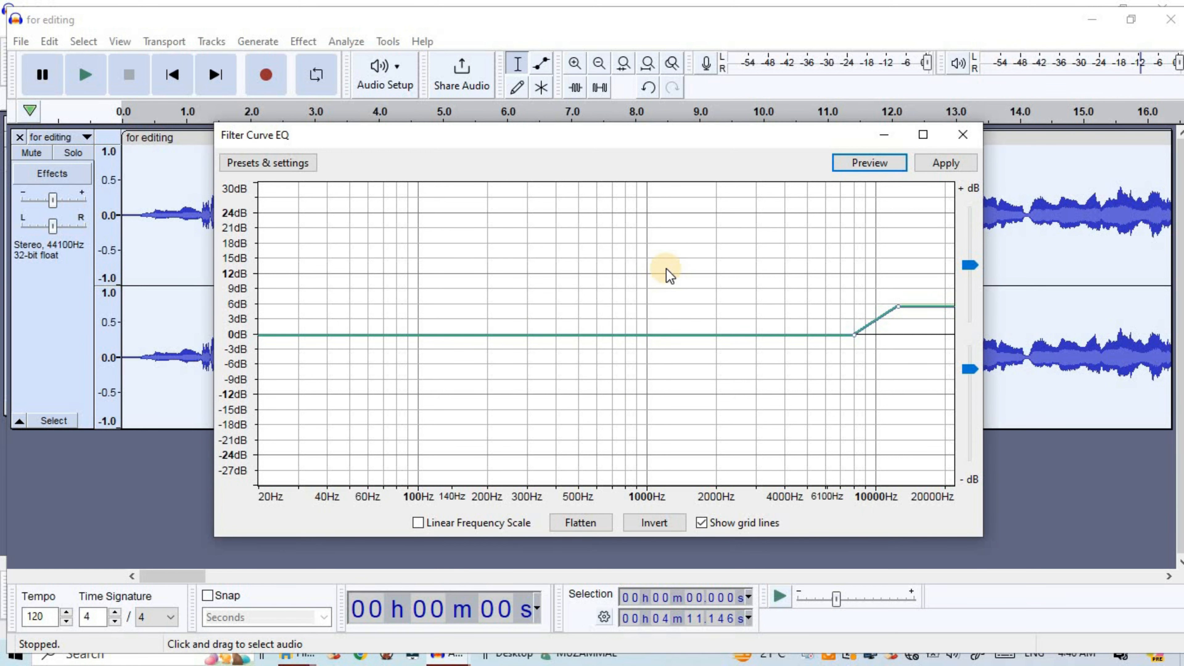
click(924, 166)
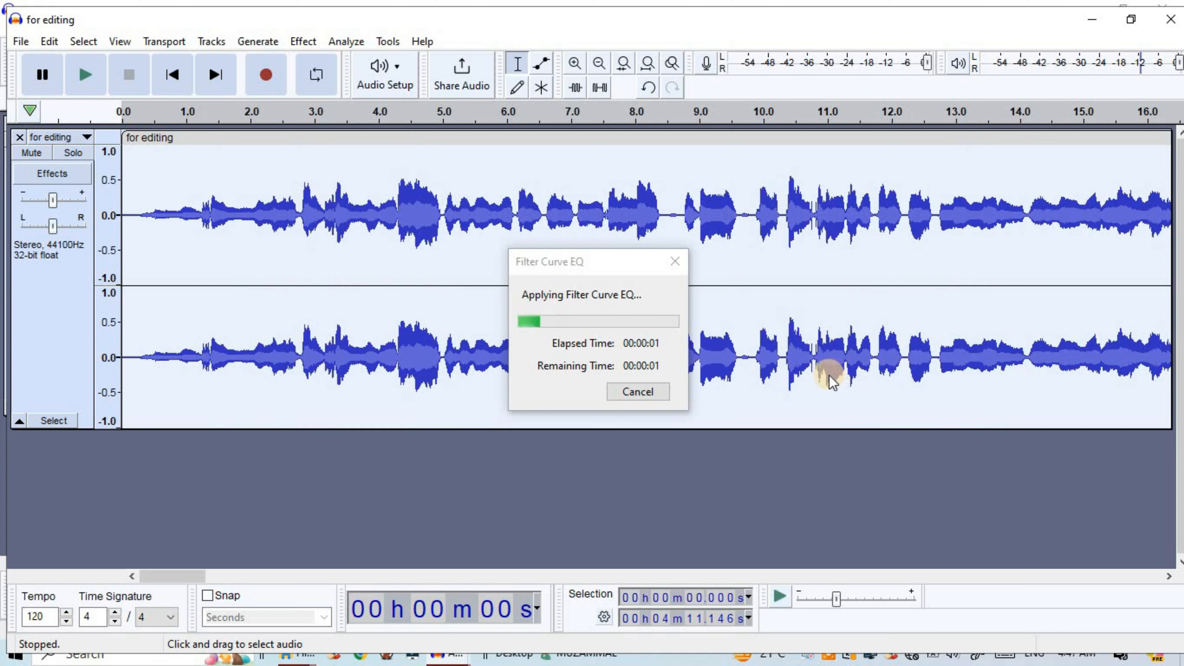
Open the Graphic EQ effect for the track, load the Bass Boost factory preset and preview it
click(299, 42)
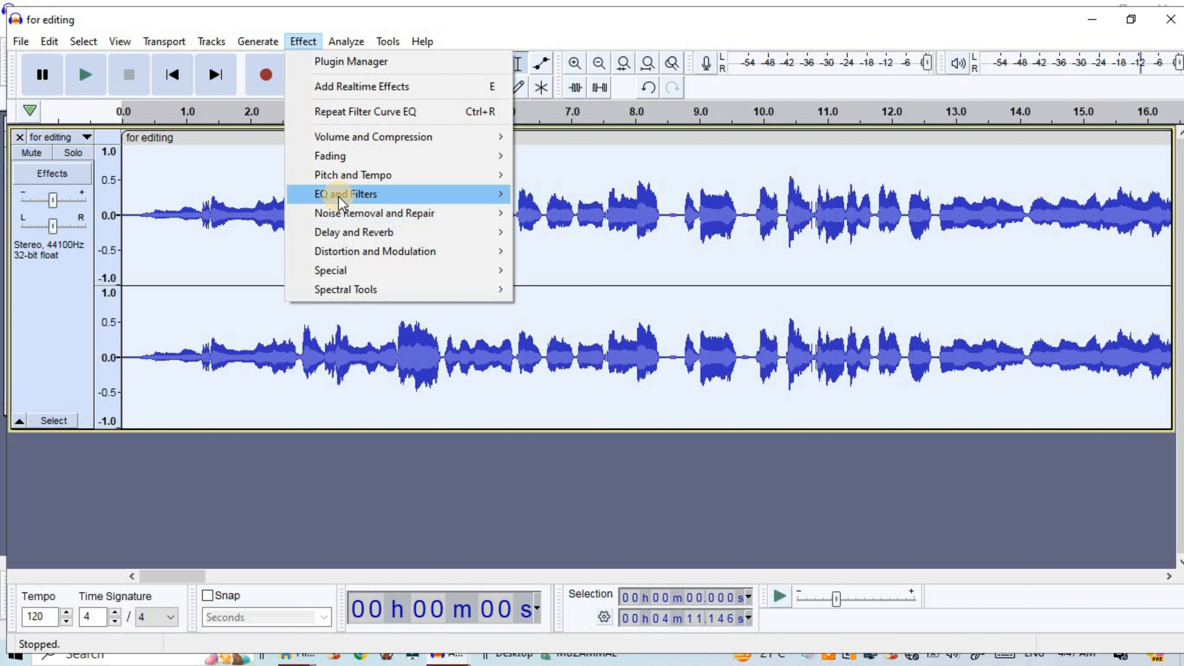
mouse_move(342, 195)
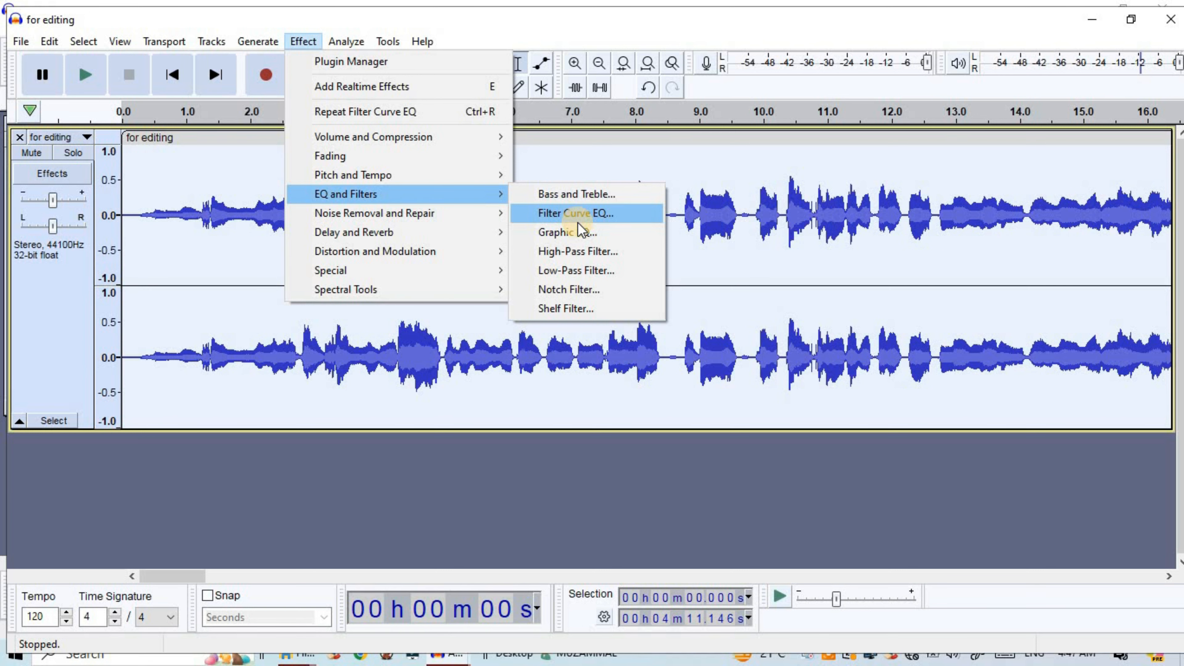
click(571, 238)
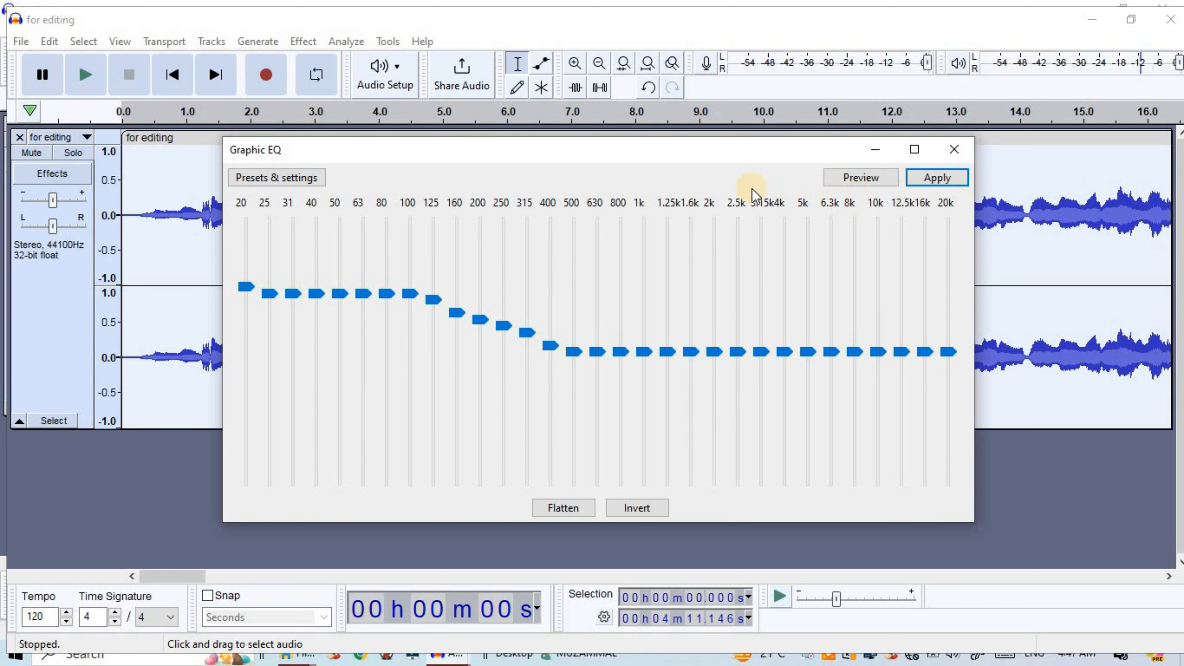
click(275, 180)
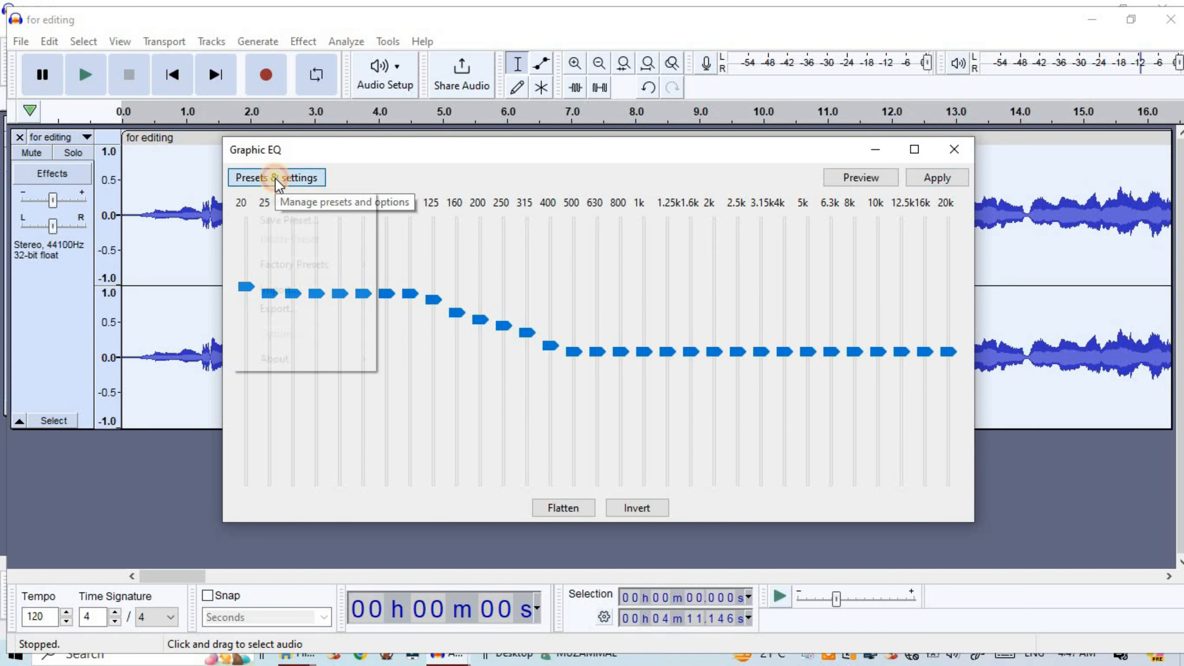
mouse_move(301, 265)
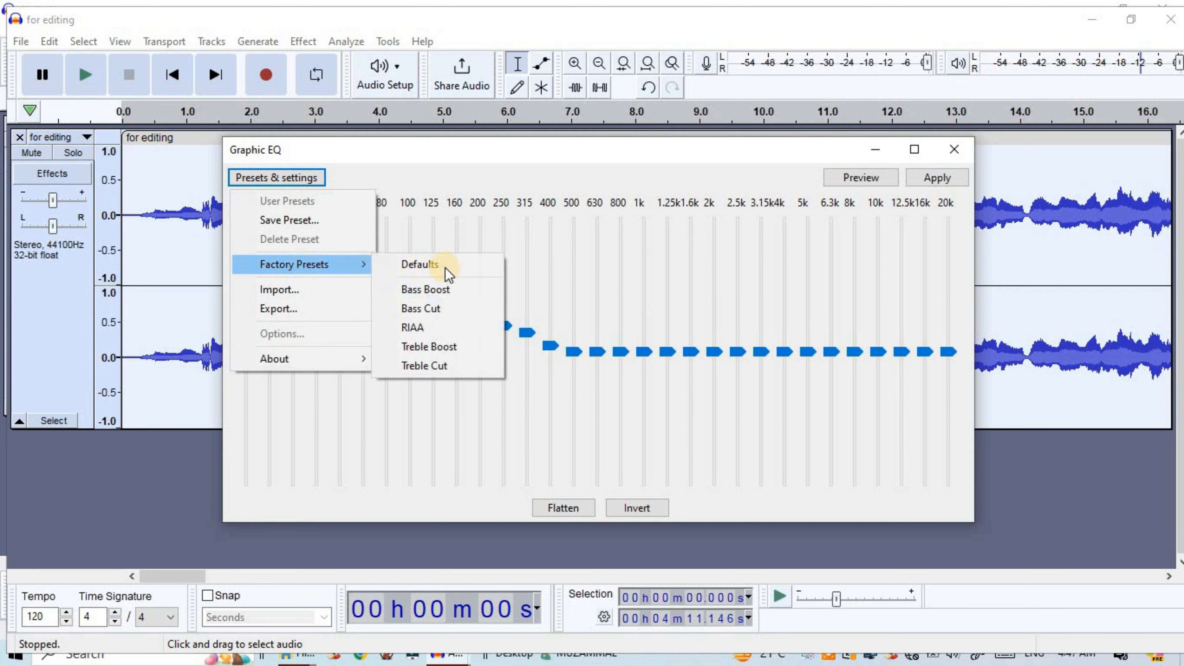
click(449, 292)
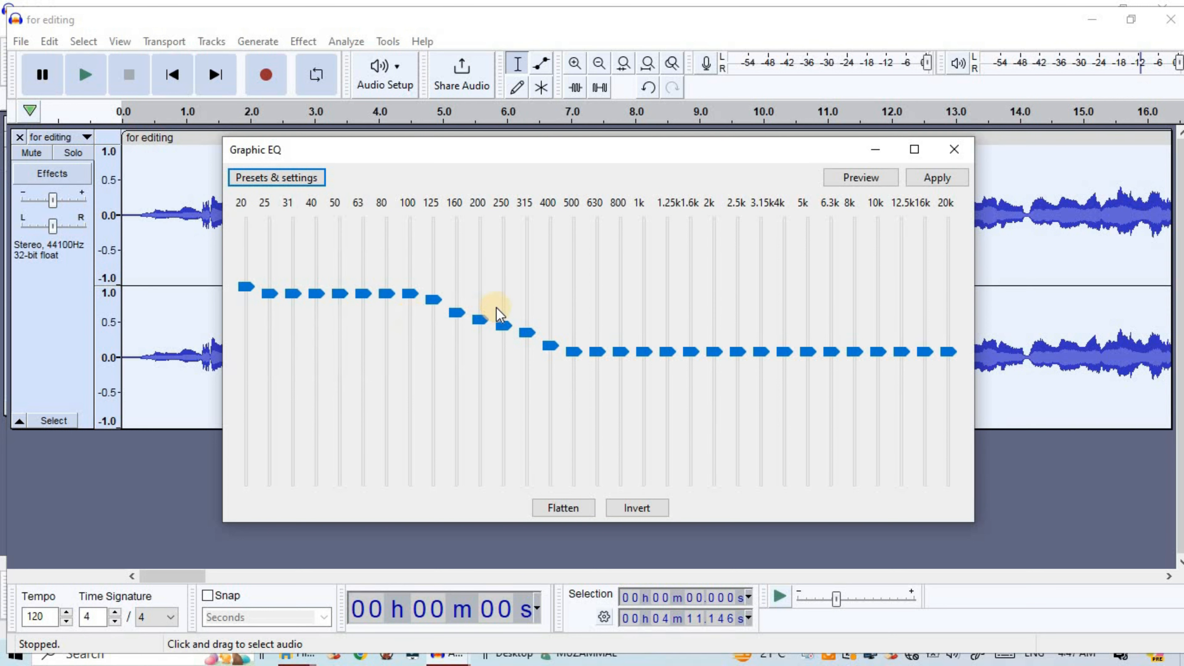
click(838, 182)
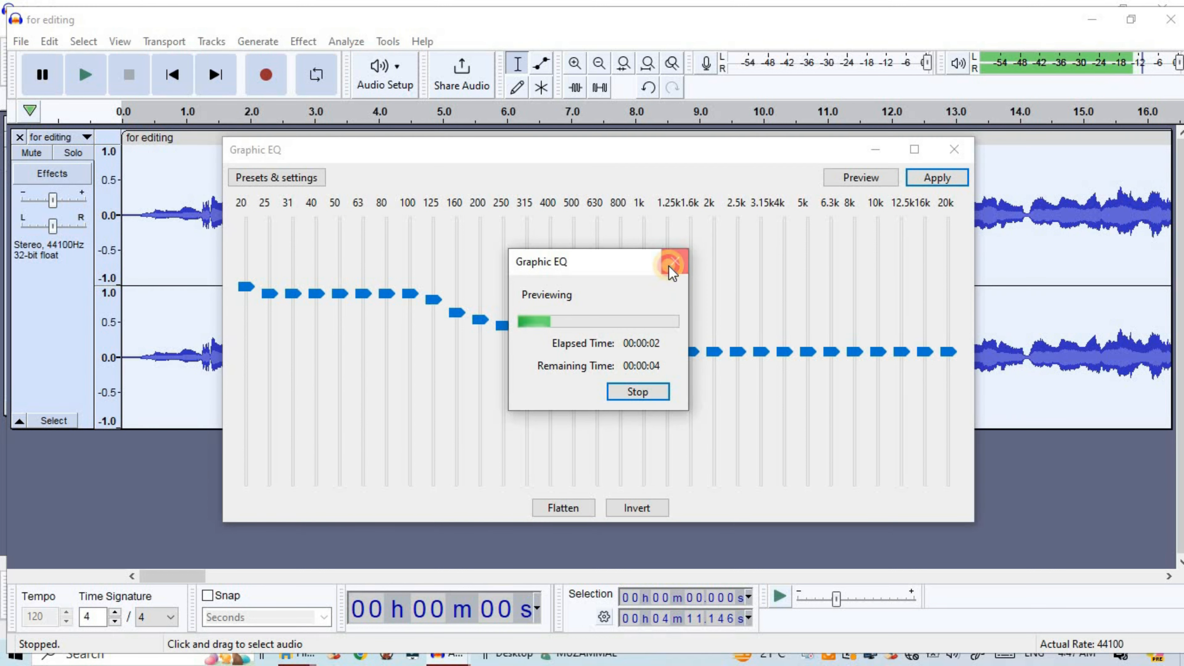
click(675, 261)
Load the Treble Boost factory preset in the graphic equalizer and preview it
click(287, 175)
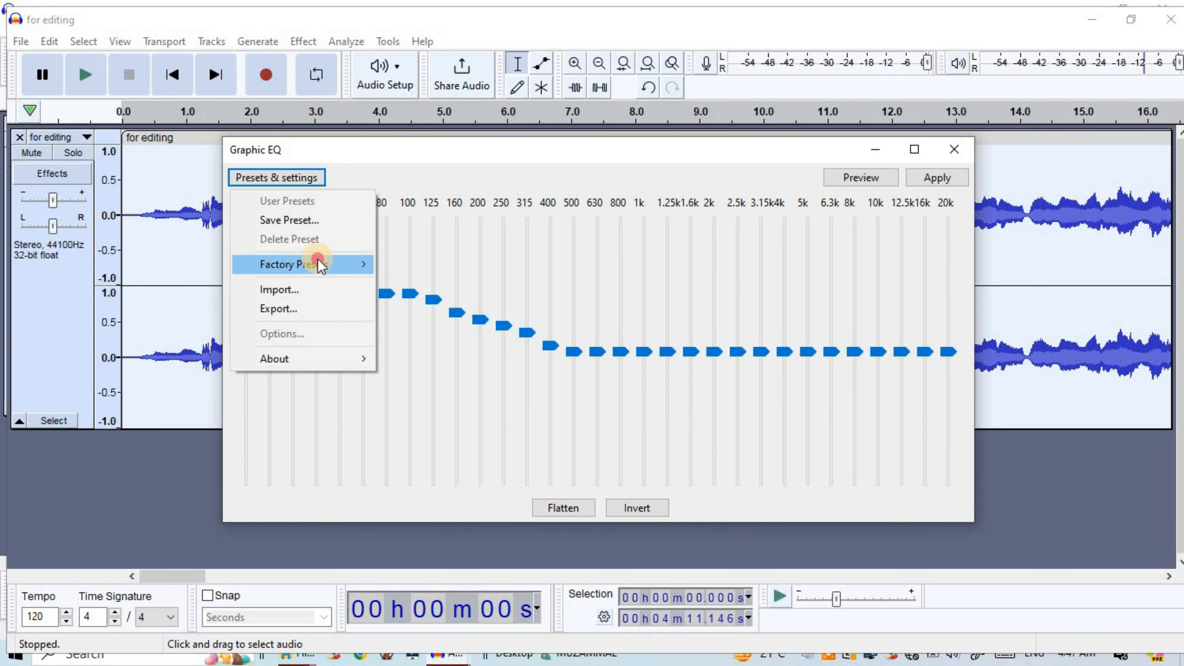
mouse_move(298, 264)
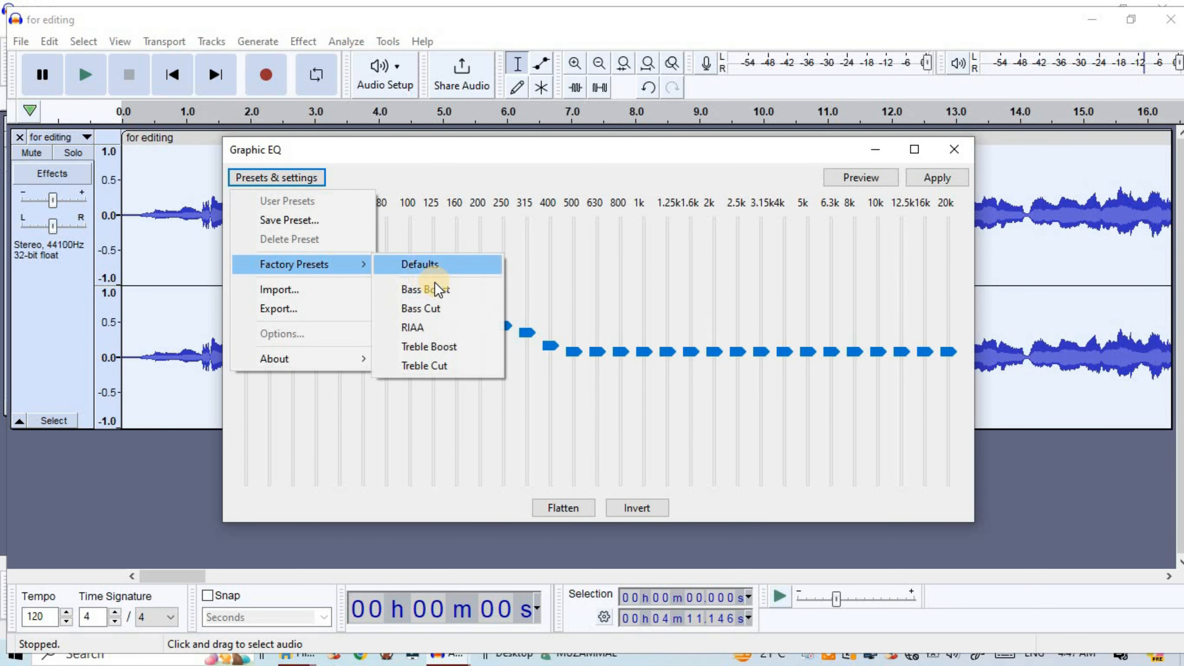
click(431, 346)
click(829, 178)
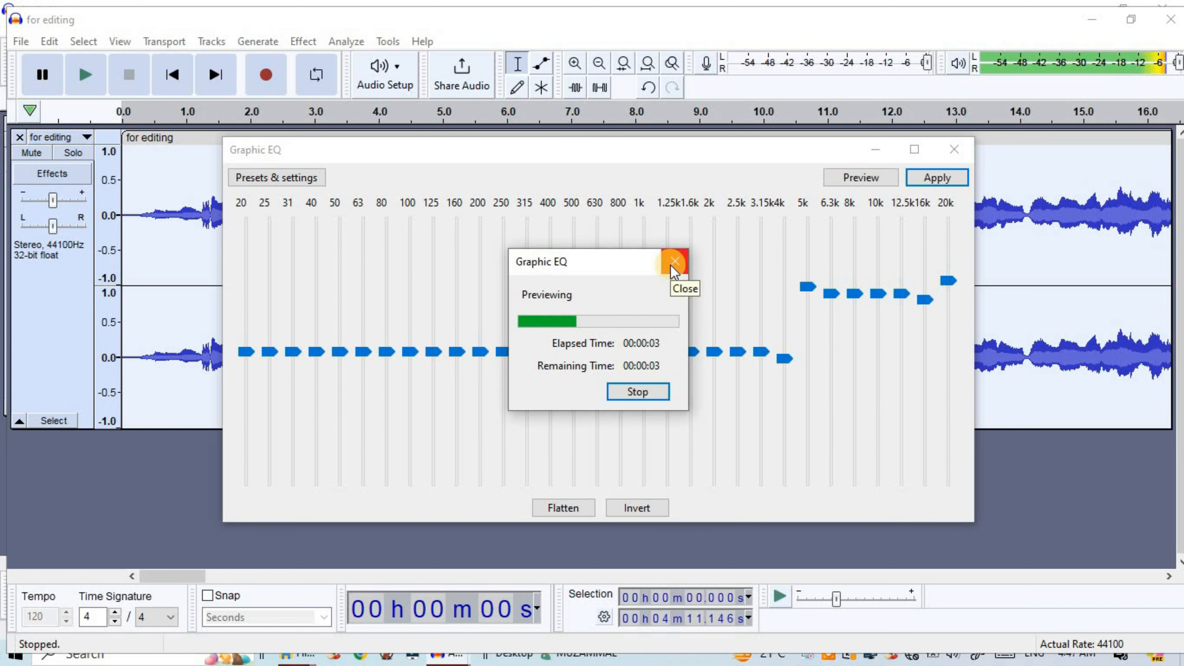
click(669, 261)
Load the Bass Boost factory preset again and apply the Graphic EQ to the track
click(265, 179)
mouse_move(300, 275)
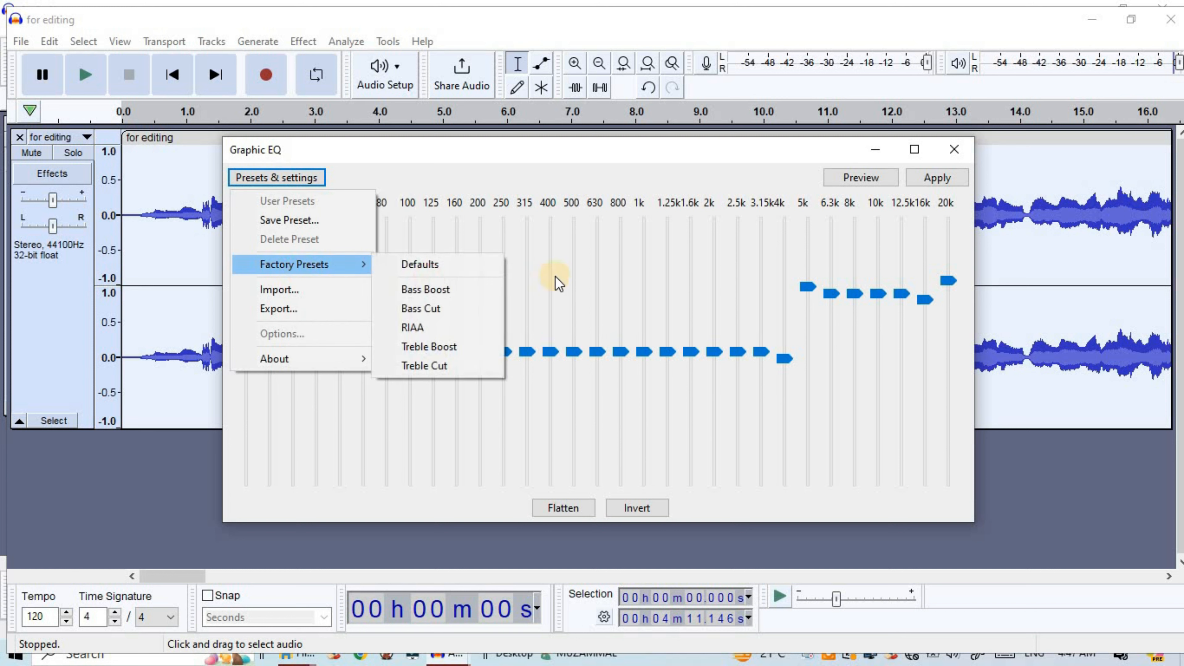
click(422, 291)
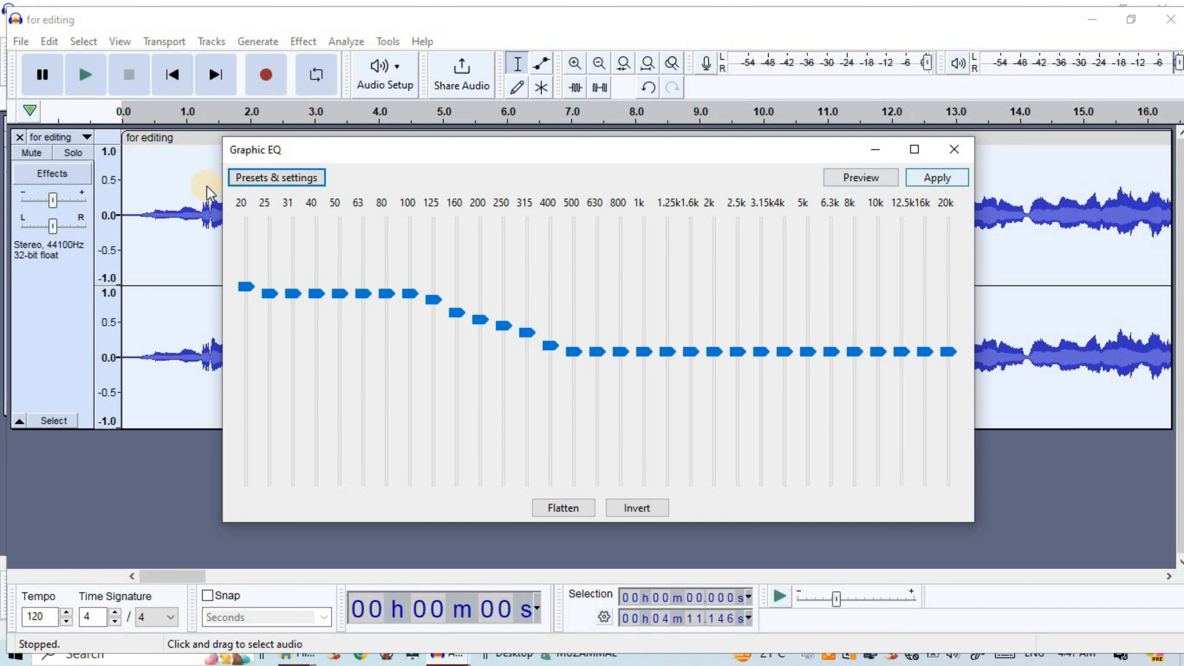
click(934, 180)
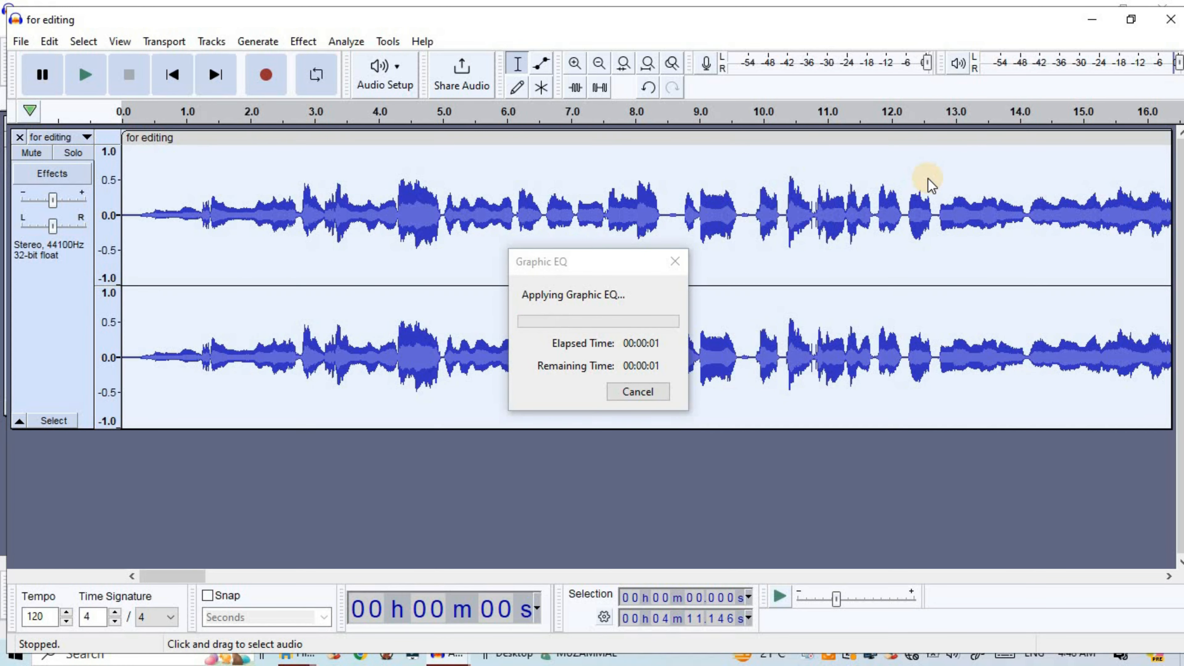
Play the first few seconds of the track to hear the applied bass boost
click(94, 76)
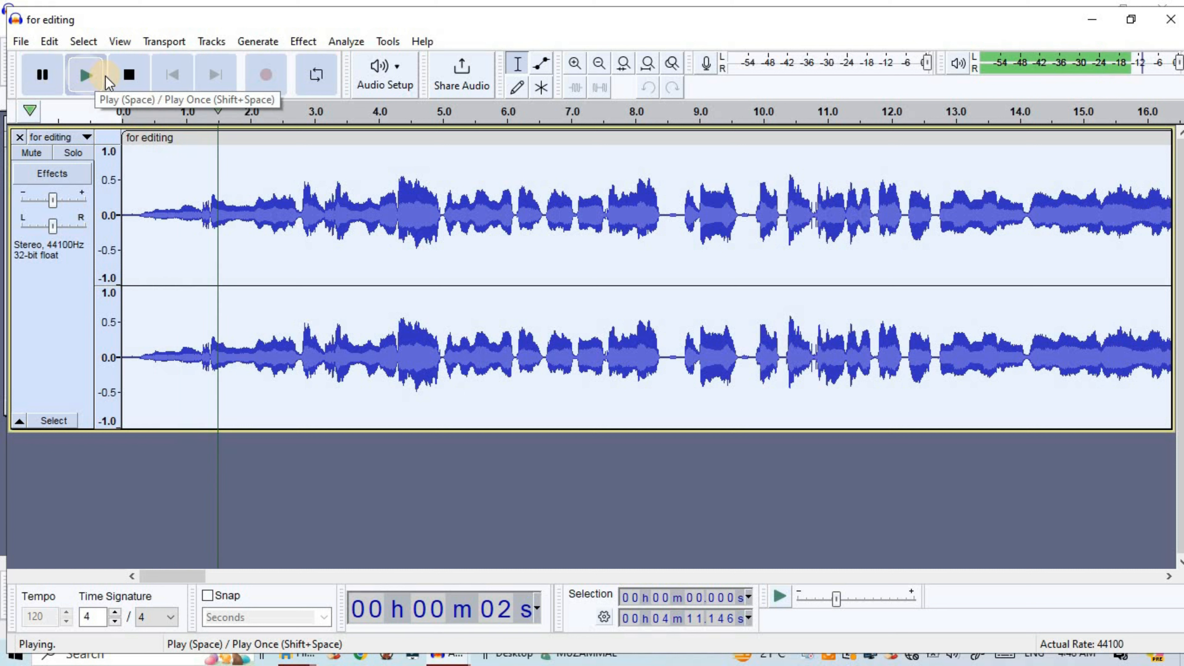
click(147, 85)
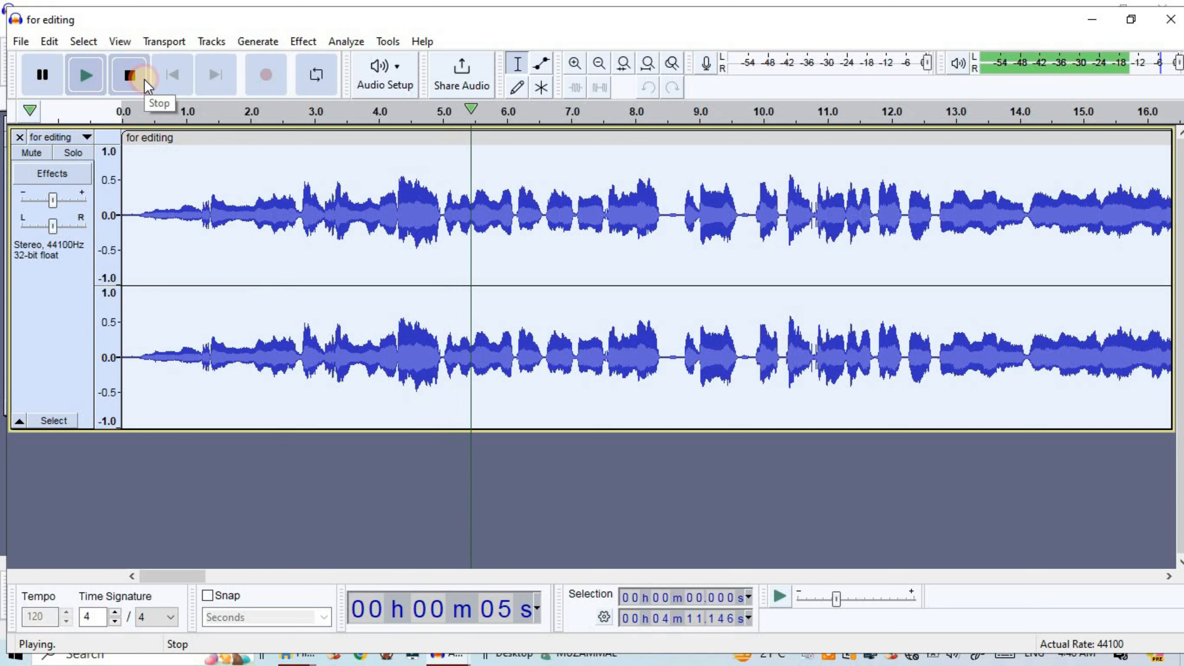
click(303, 43)
mouse_move(513, 194)
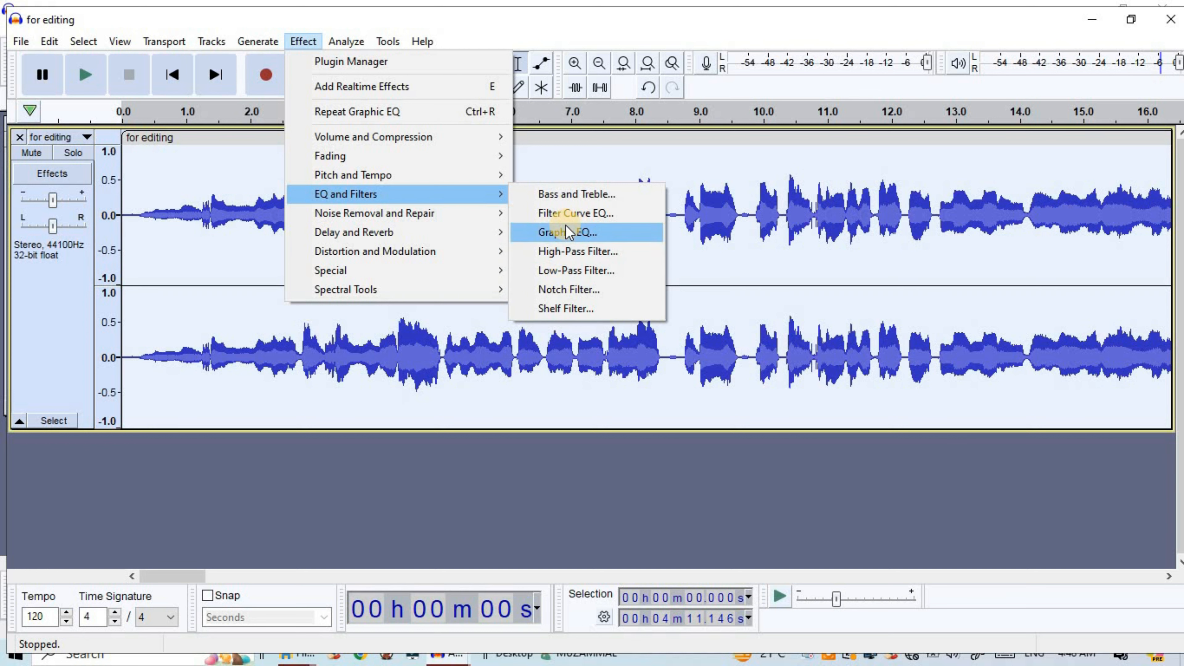
click(224, 268)
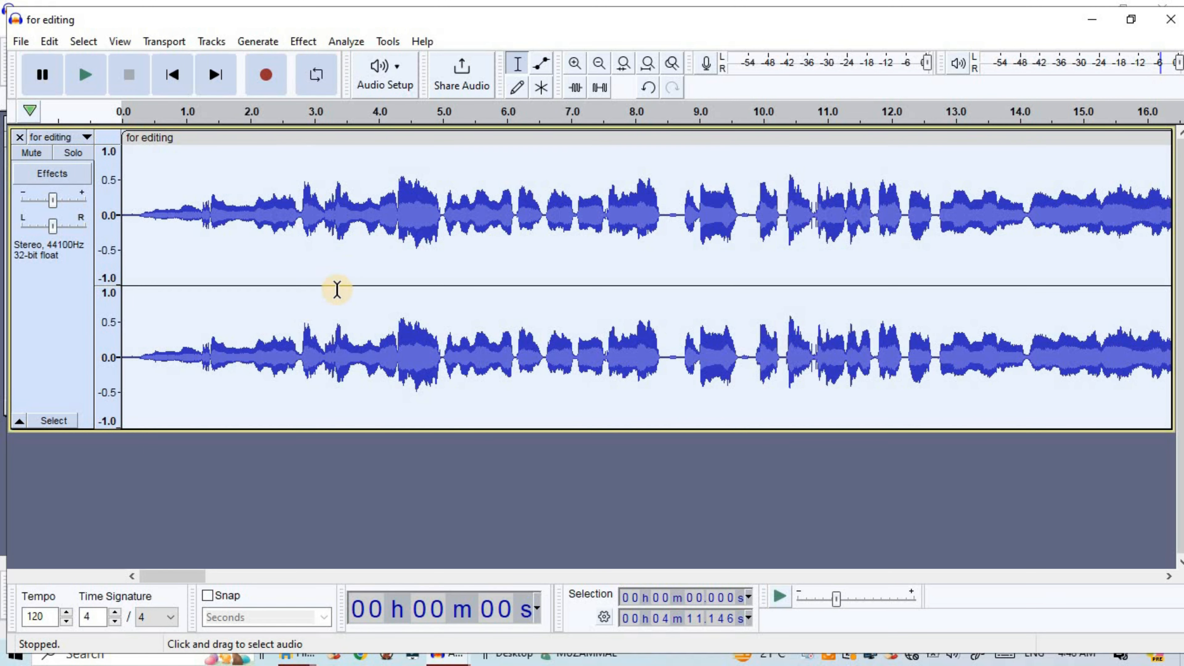
Undo the most recent EQ effects and play the earlier version from about 4.9 s for comparison
key(ctrl+z)
key(ctrl+z)
key(ctrl+z)
key(ctrl+z)
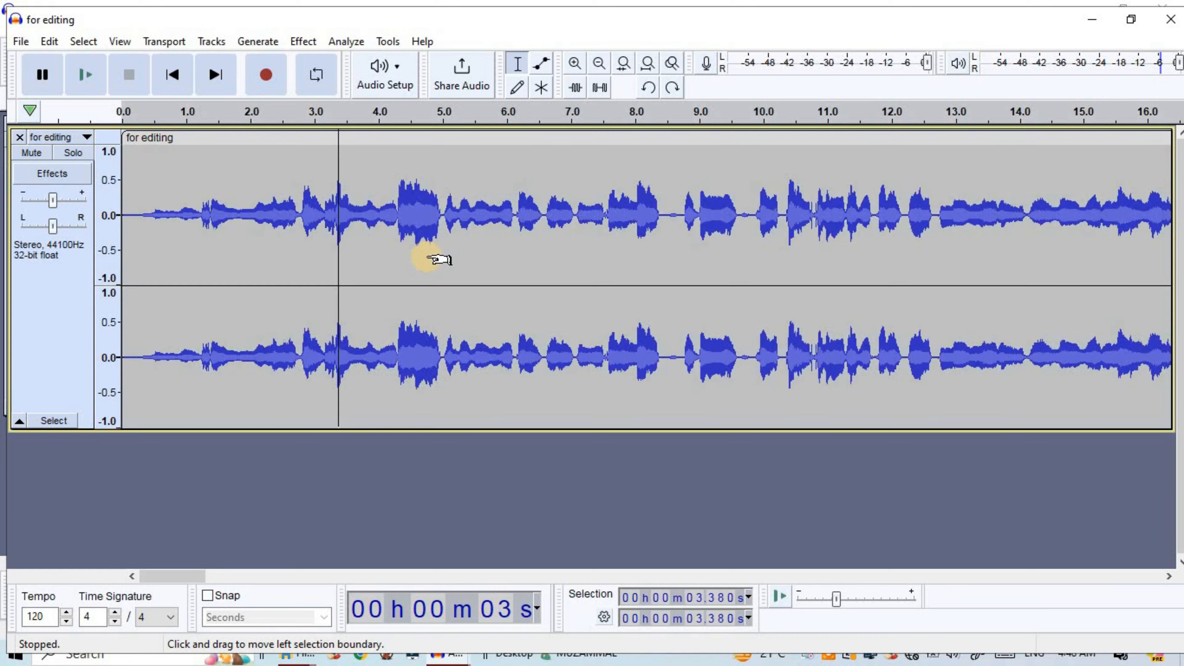
click(82, 75)
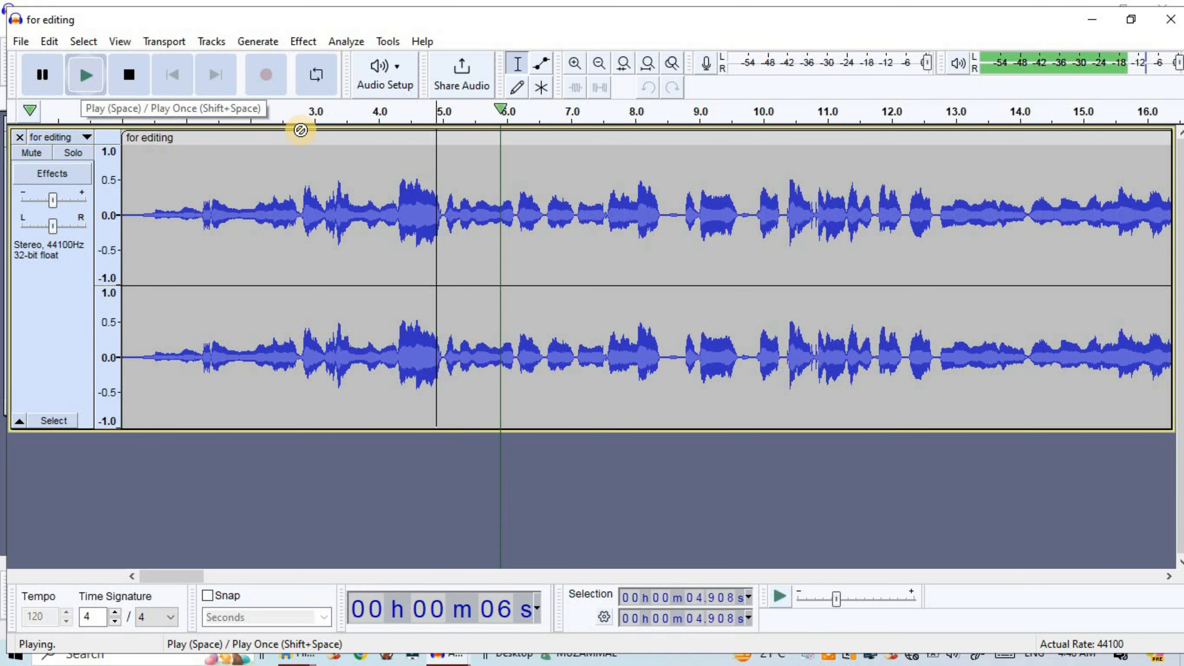
click(140, 80)
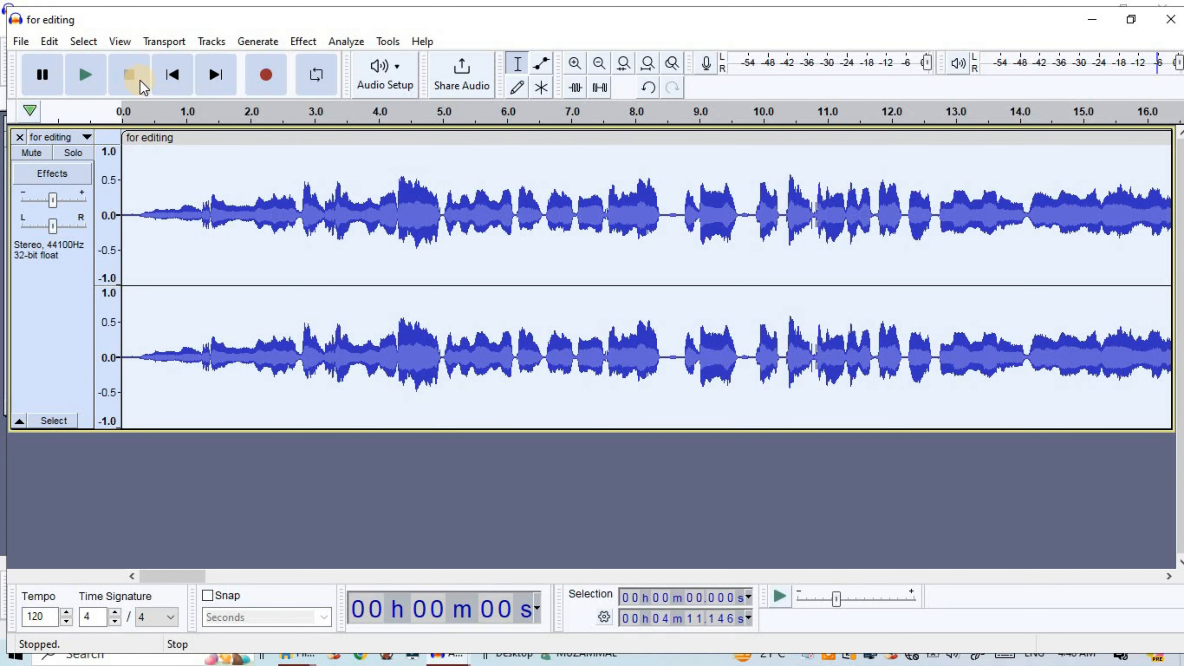
Play the equalized track from about 3.3 s to compare it with the earlier version
click(332, 209)
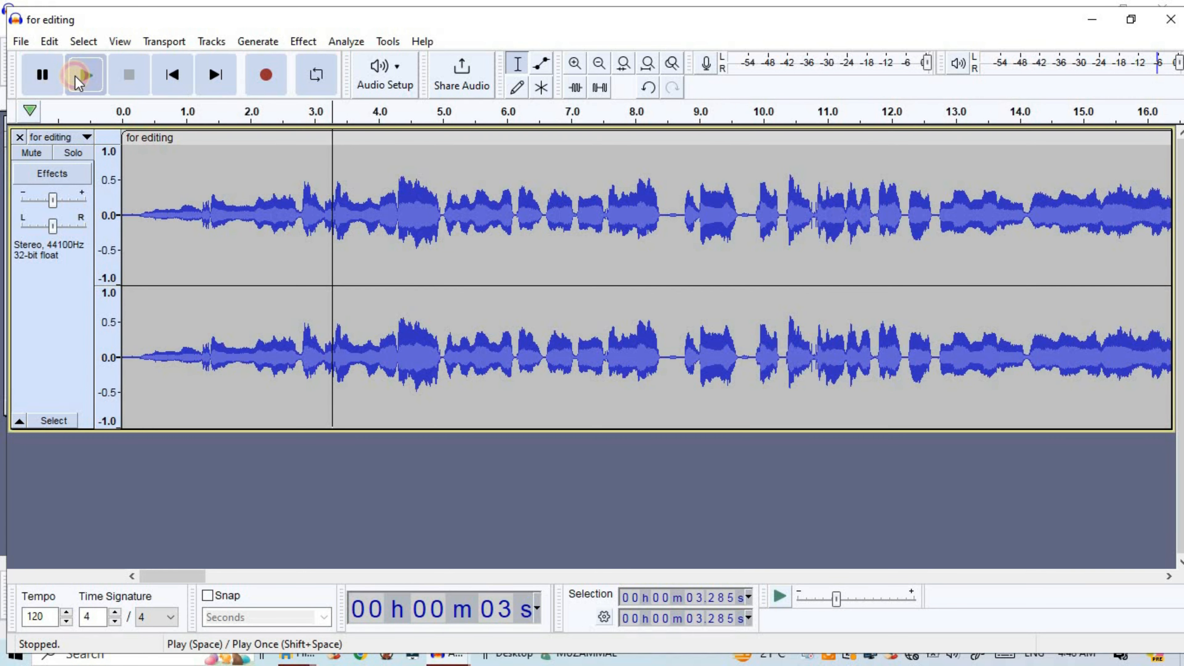
click(75, 76)
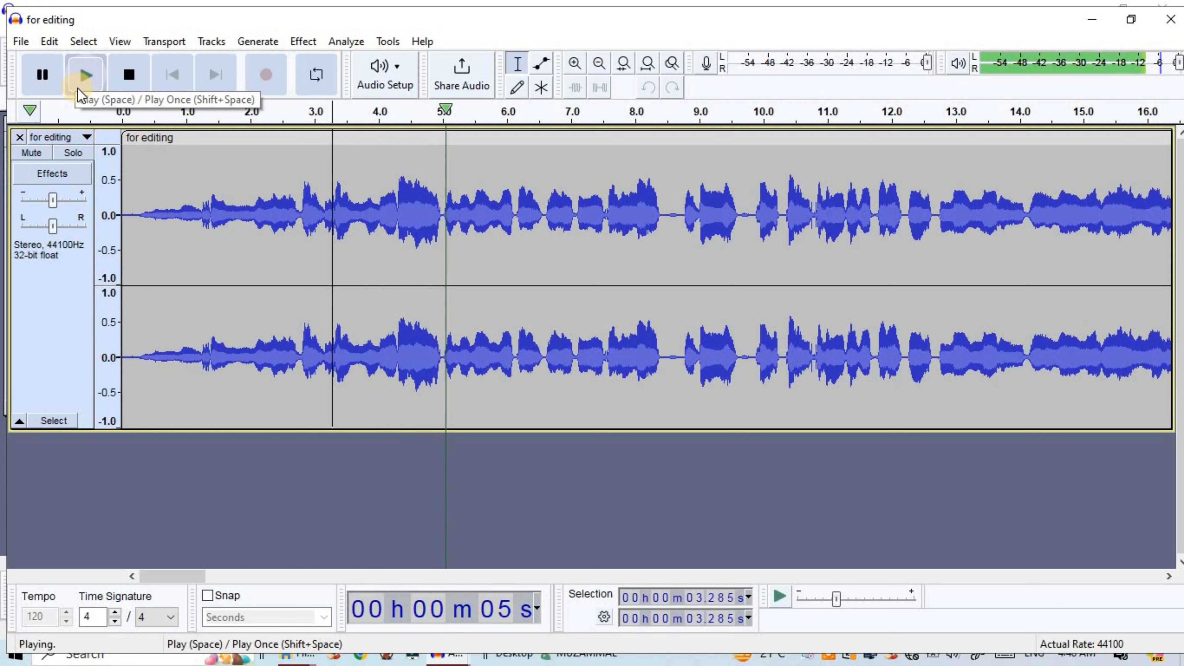
click(130, 76)
Select the entire track and bring up the EQ and filter effects available for it
key(ctrl+a)
click(303, 42)
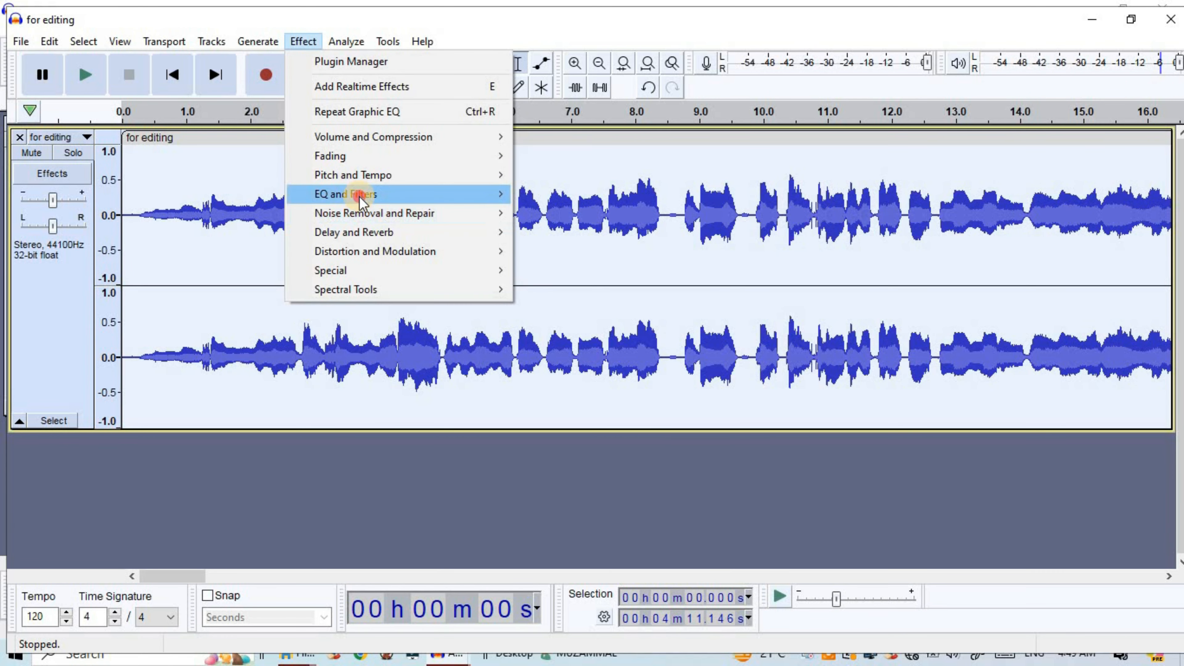
click(362, 202)
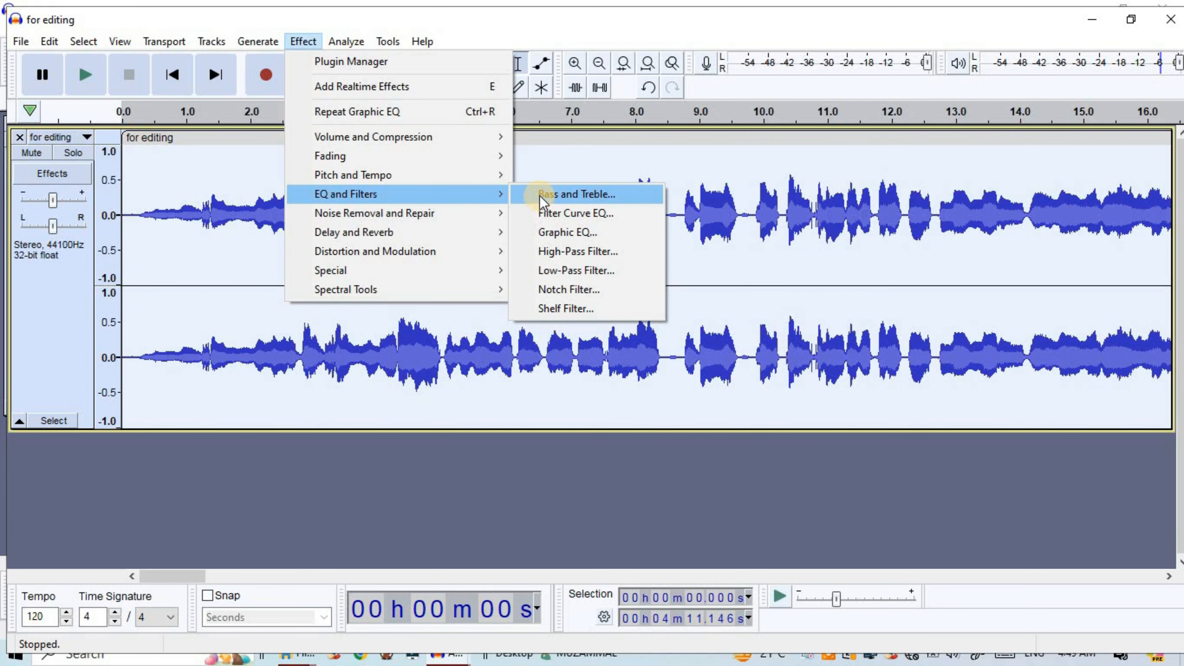